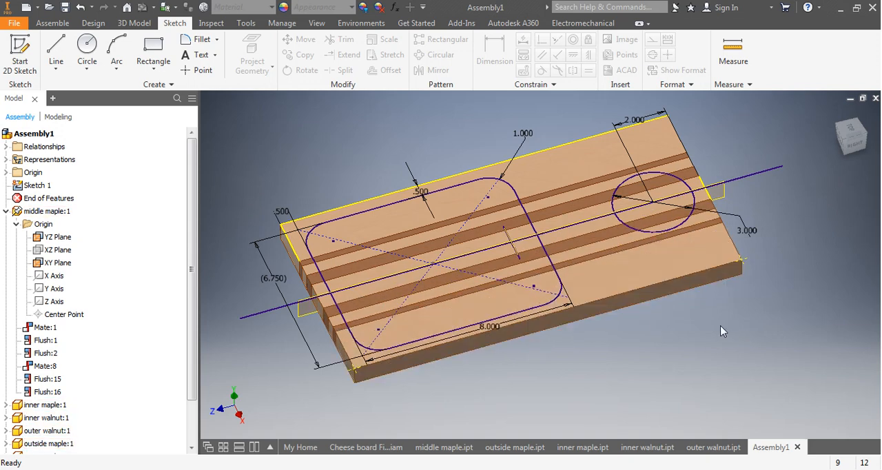
# Collapse the middle maple:1 part in the model tree and open Sketch 1 for editing.
pyautogui.click(16, 225)
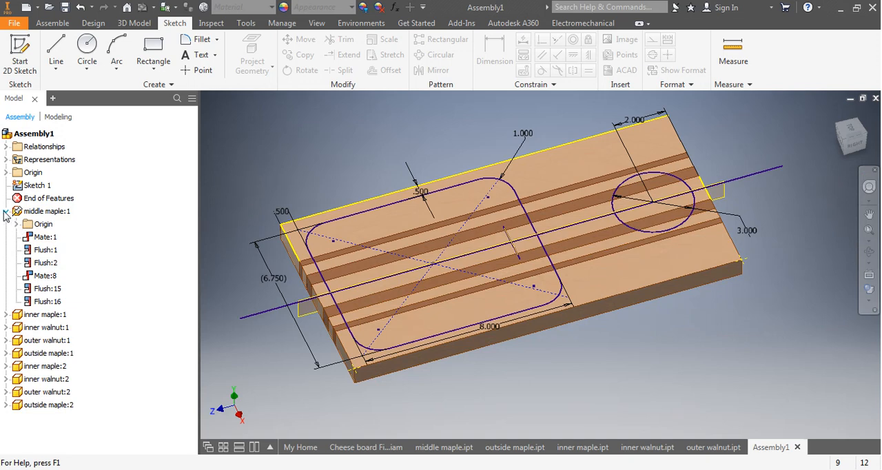
pyautogui.click(6, 211)
pyautogui.click(34, 213)
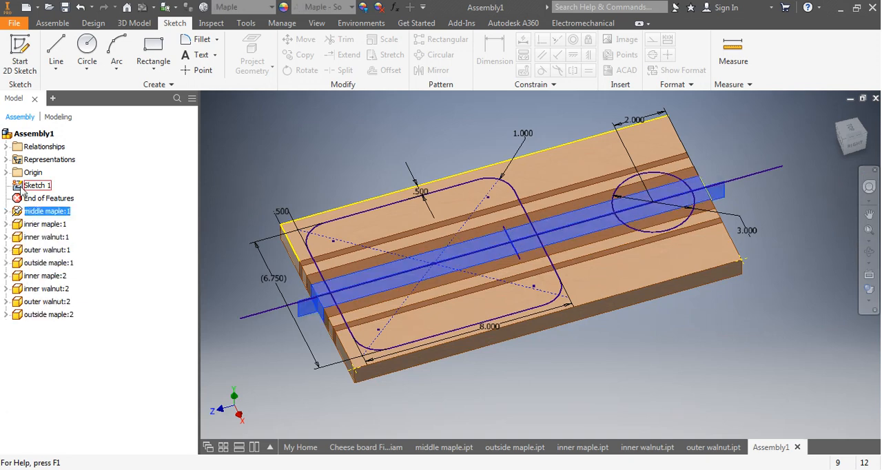
pyautogui.click(21, 188)
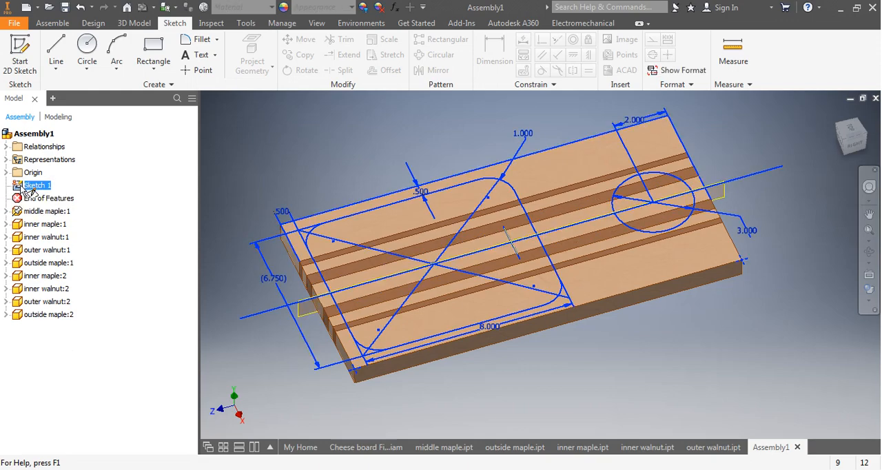
pyautogui.doubleClick(30, 187)
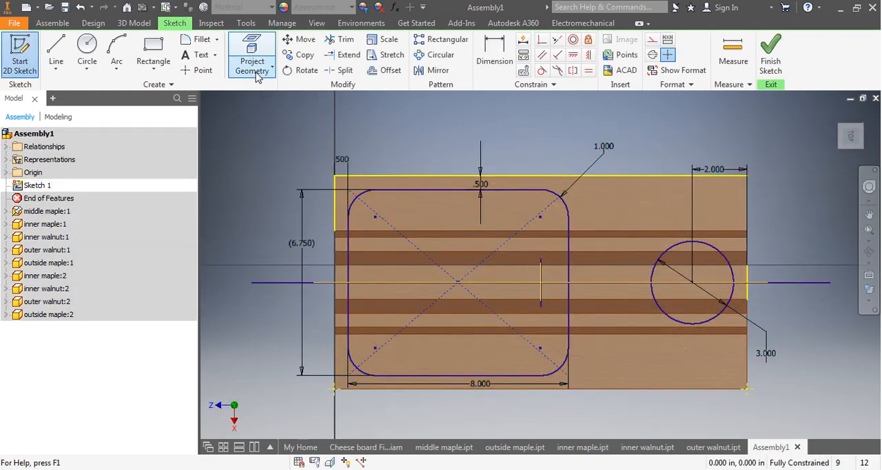
# Sketch a circle about 4.08 in in diameter below the 3 in circle, crossing the board's lower edge.
pyautogui.click(87, 50)
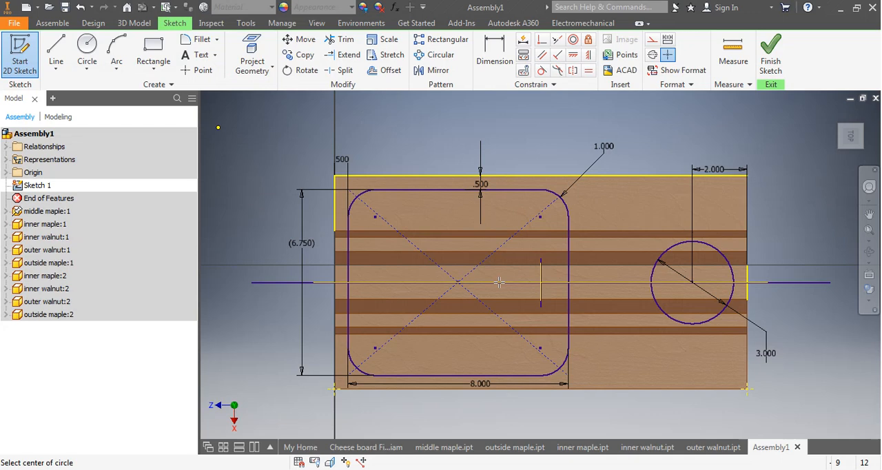
pyautogui.click(656, 376)
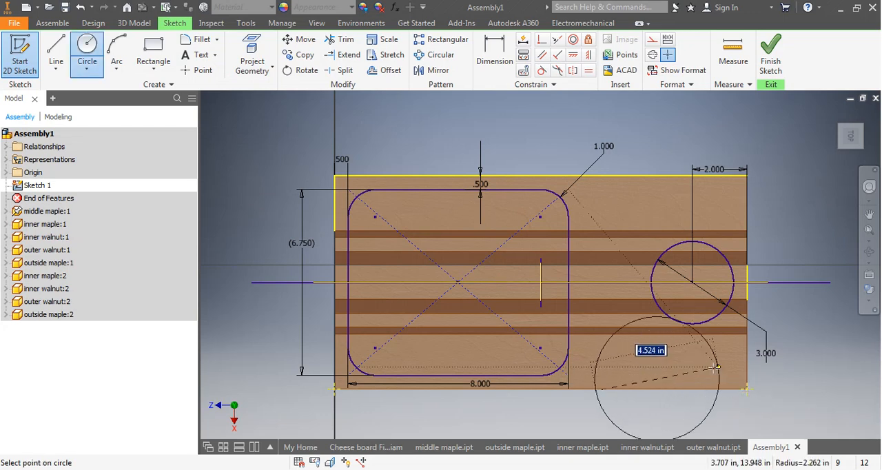
pyautogui.click(707, 404)
pyautogui.moveTo(648, 391); pyautogui.dragTo(615, 321, button='middle')
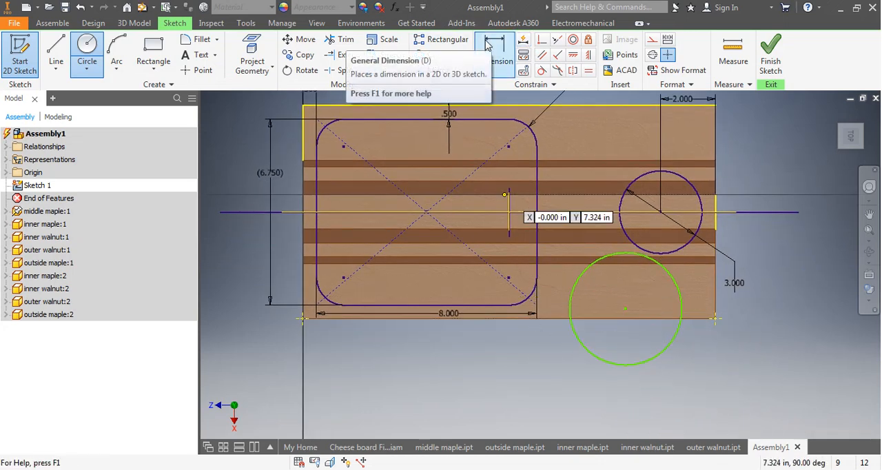
# Make the new circle tangent to the 3 in circle and to the rounded rectangle's lower-right corner arc.
pyautogui.click(541, 70)
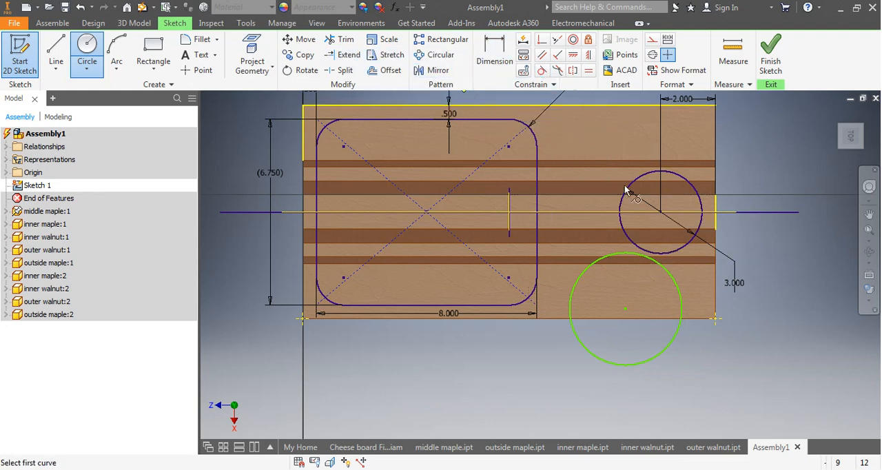
pyautogui.scroll(2, 633, 232)
pyautogui.scroll(-4, 634, 232)
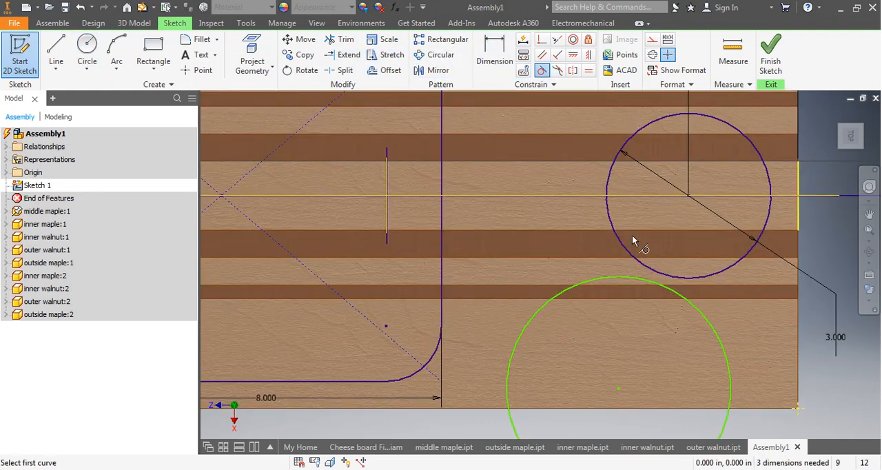
pyautogui.click(620, 279)
pyautogui.click(676, 277)
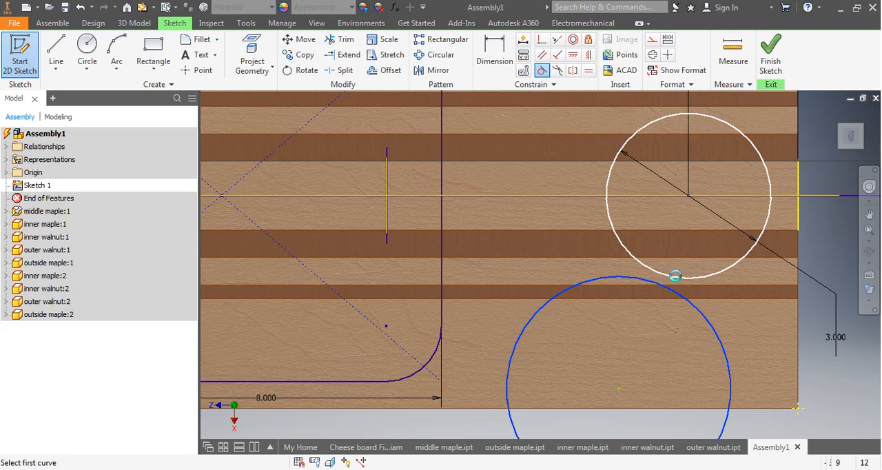
pyautogui.click(513, 370)
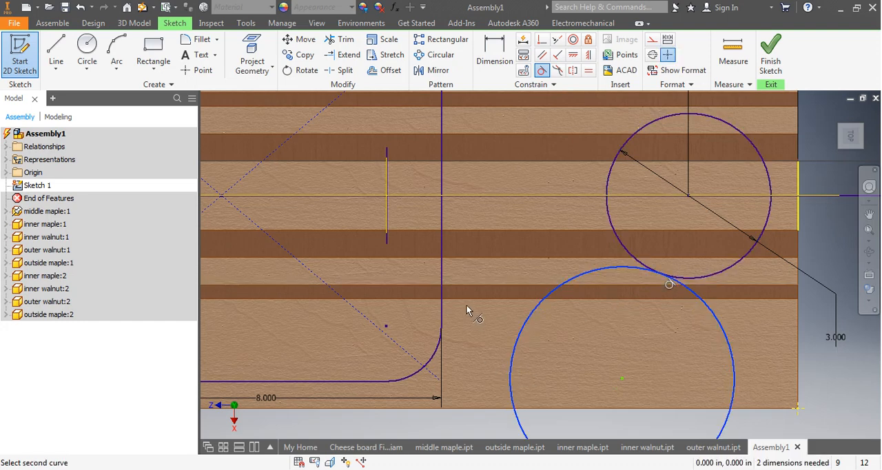
pyautogui.click(436, 356)
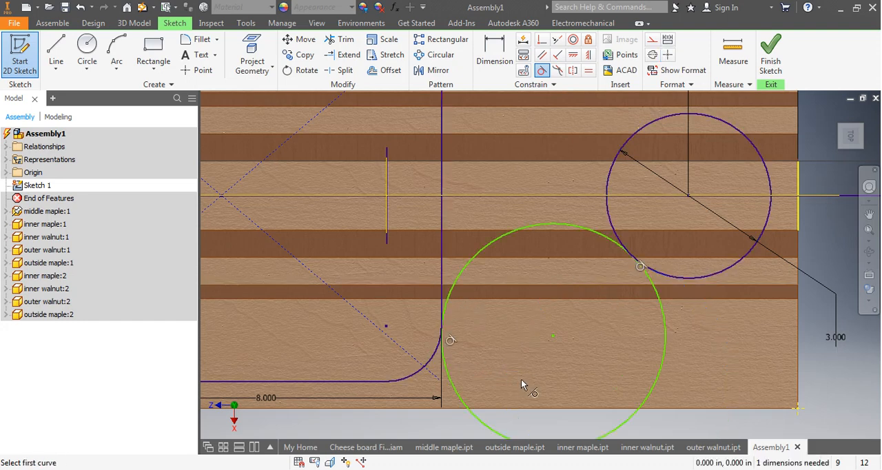
# Dimension the tangent circle with a diameter of 5 in.
pyautogui.scroll(3, 522, 365)
pyautogui.moveTo(506, 362); pyautogui.dragTo(497, 337, button='middle')
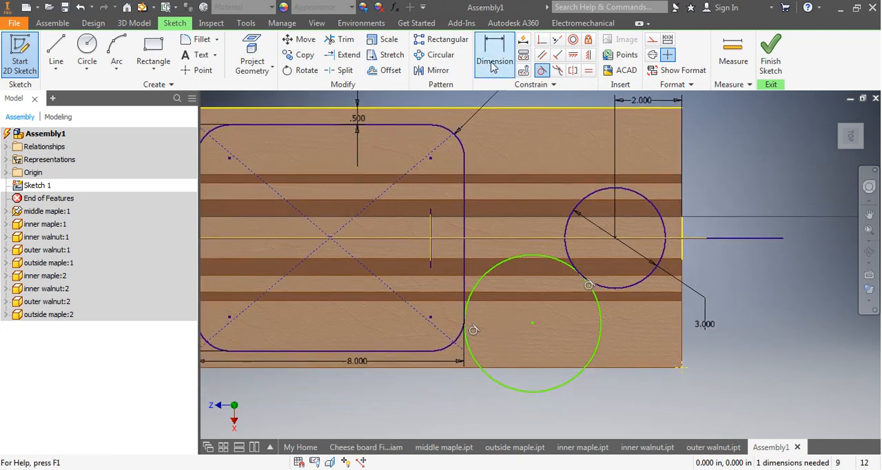
pyautogui.click(500, 59)
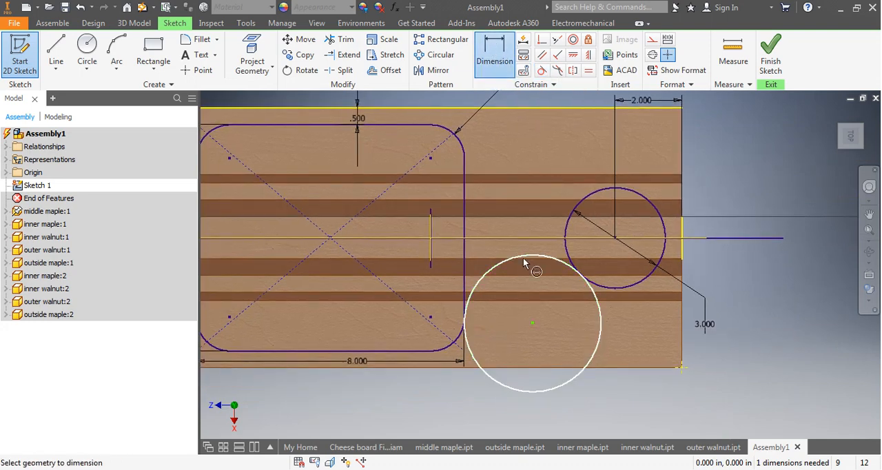
pyautogui.click(584, 367)
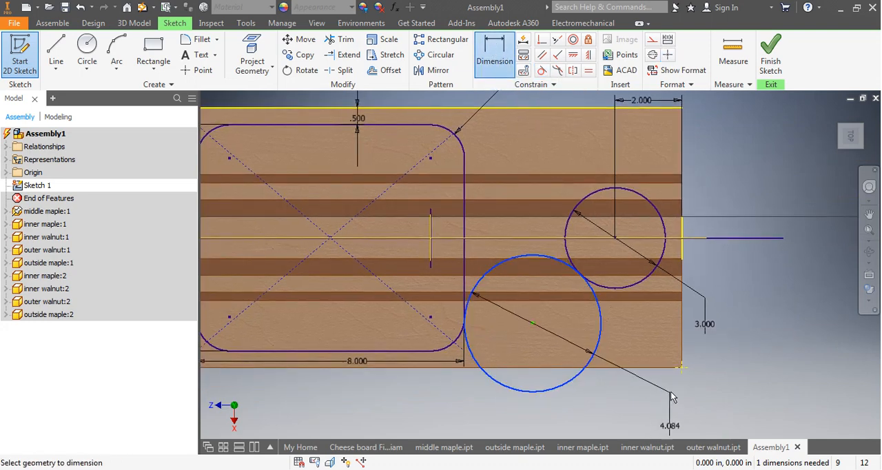
pyautogui.click(667, 413)
pyautogui.write('5')
pyautogui.press('Return')
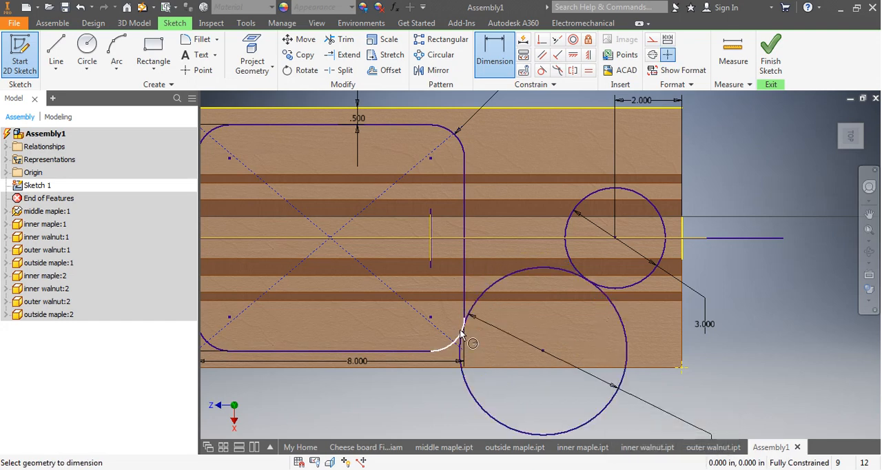
# Try a diameter of 6 in for the tangent circle.
pyautogui.moveTo(493, 351); pyautogui.dragTo(498, 315, button='middle')
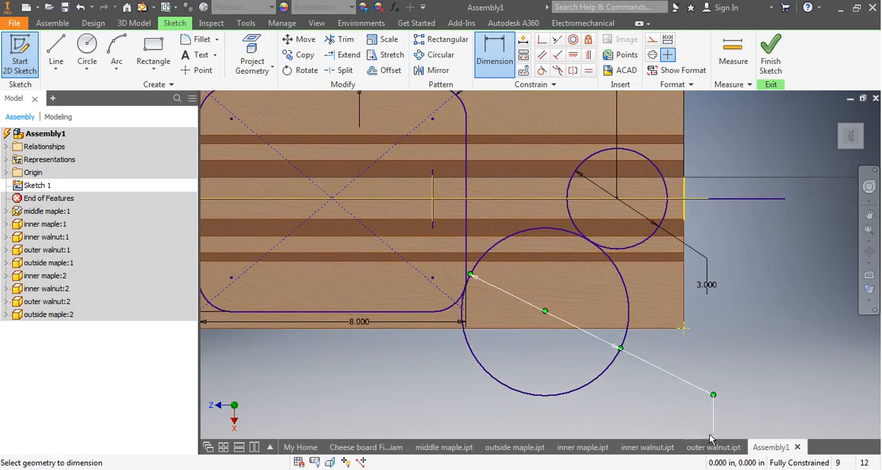
pyautogui.doubleClick(709, 436)
pyautogui.write('6')
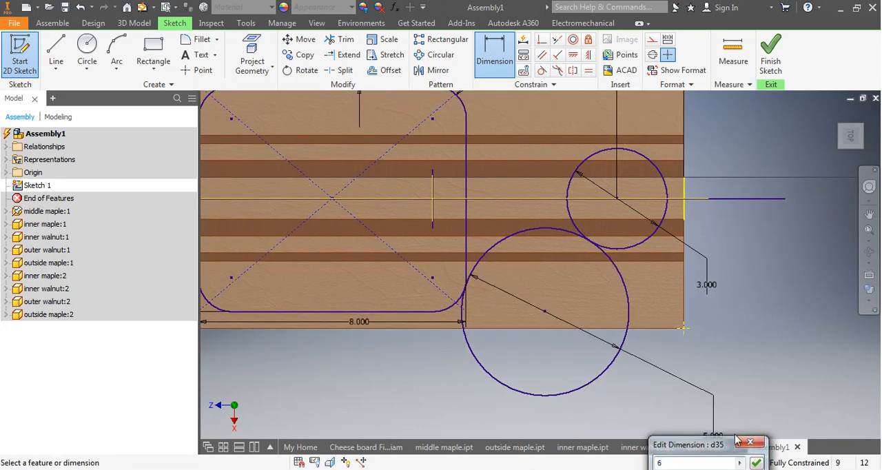
pyautogui.press('Return')
# Try a diameter of 4 in for the tangent circle.
pyautogui.moveTo(543, 320); pyautogui.dragTo(528, 279, button='middle')
pyautogui.moveTo(671, 350); pyautogui.dragTo(660, 305, button='middle')
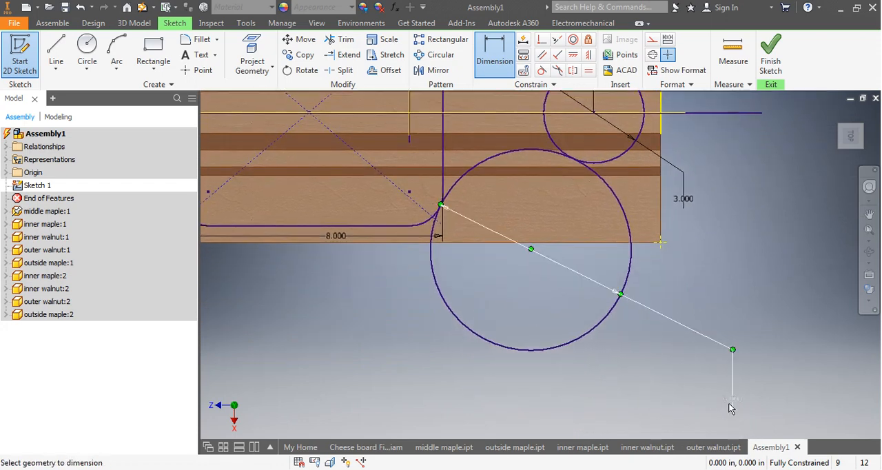
pyautogui.doubleClick(727, 406)
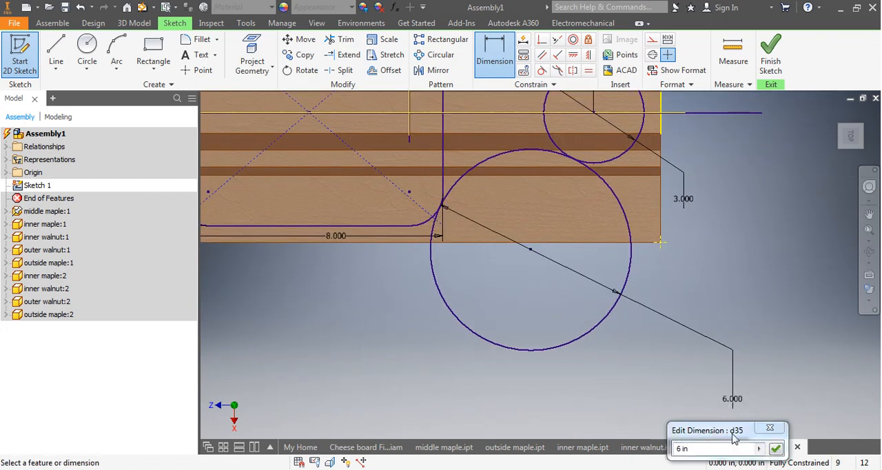
pyautogui.write('4')
pyautogui.moveTo(637, 451)
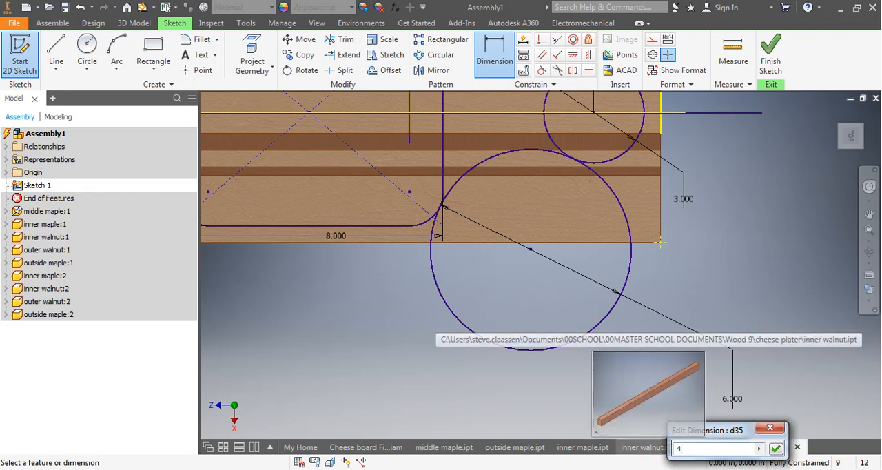
pyautogui.press('Return')
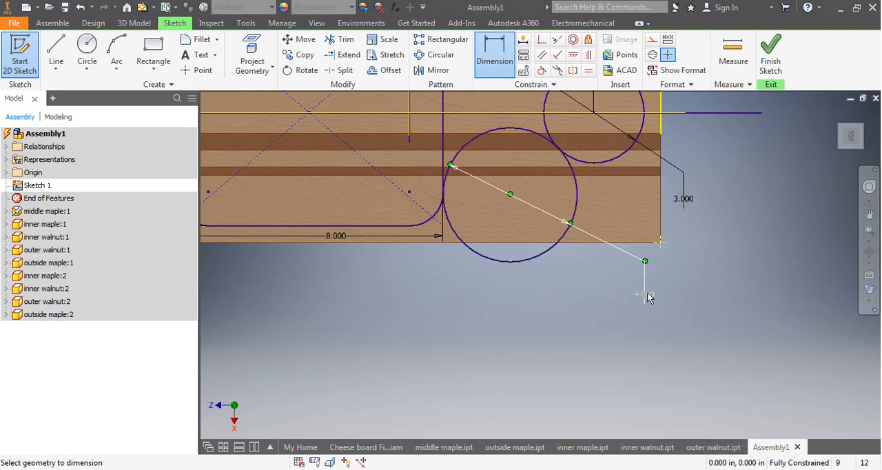
# Set the tangent circle's diameter to 5 in again.
pyautogui.doubleClick(647, 297)
pyautogui.press('Escape')
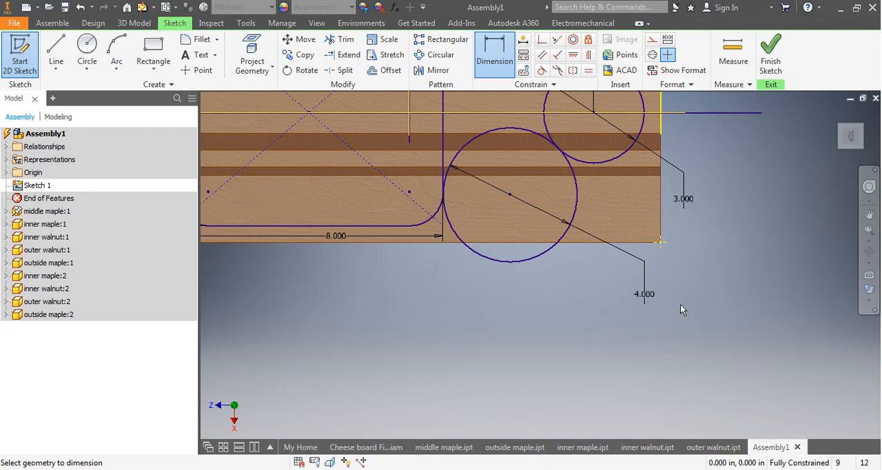
pyautogui.doubleClick(646, 294)
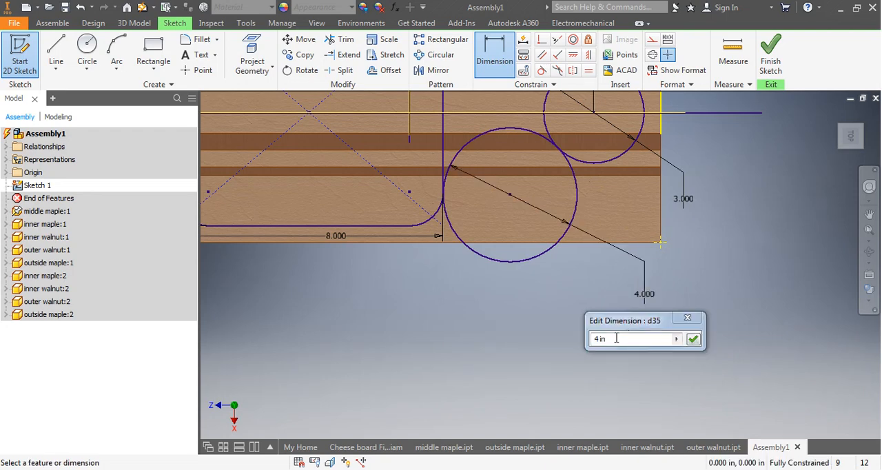
pyautogui.write('5')
pyautogui.press('Return')
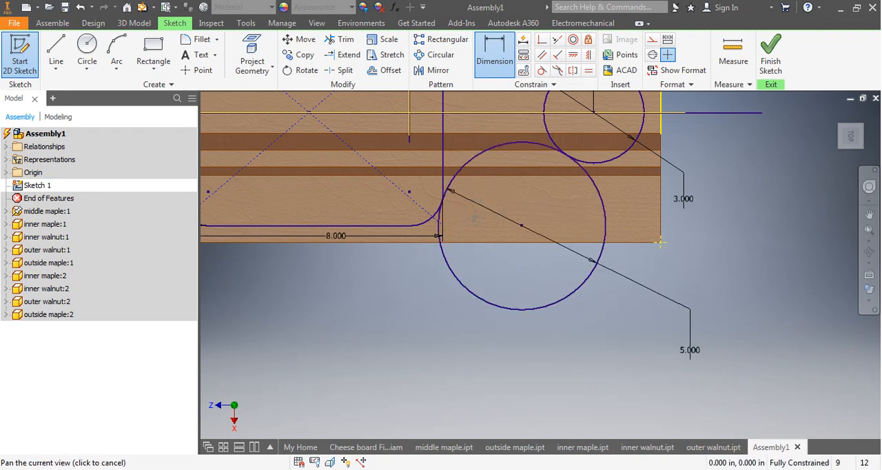
# Trim away the outer part of the 5 in circle, keeping only the arc between the corner arc and the 3 in circle.
pyautogui.moveTo(476, 216); pyautogui.dragTo(500, 314, button='middle')
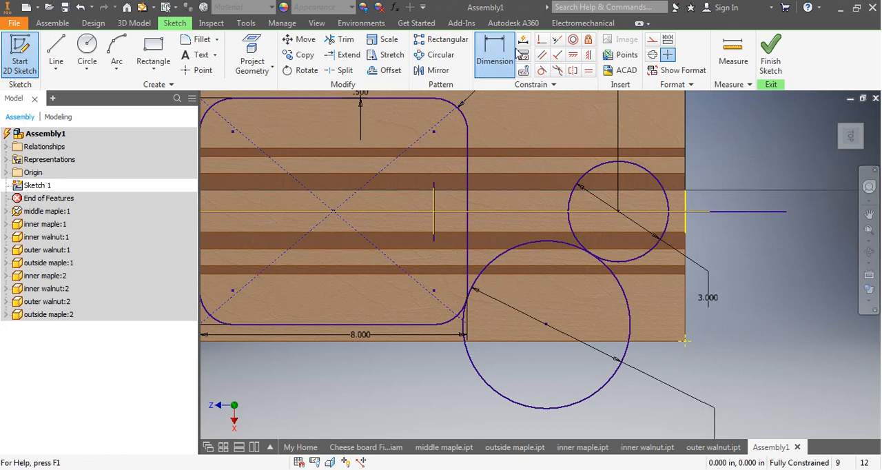
pyautogui.click(345, 40)
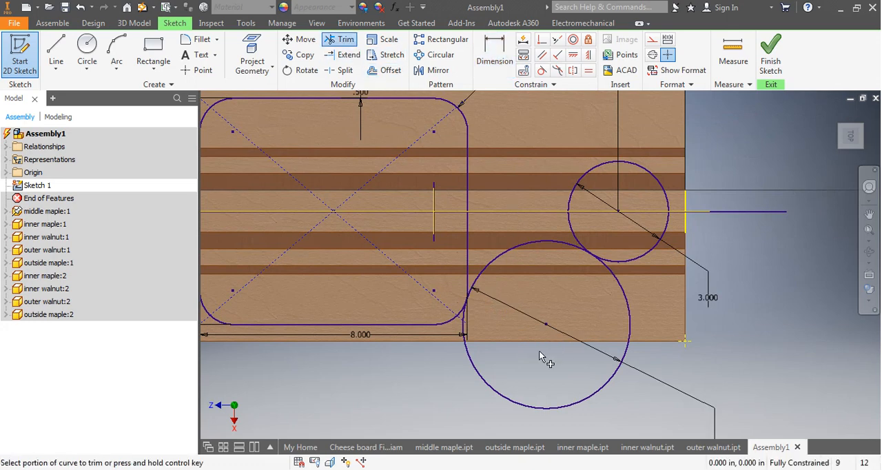
pyautogui.click(489, 394)
pyautogui.scroll(5, 494, 303)
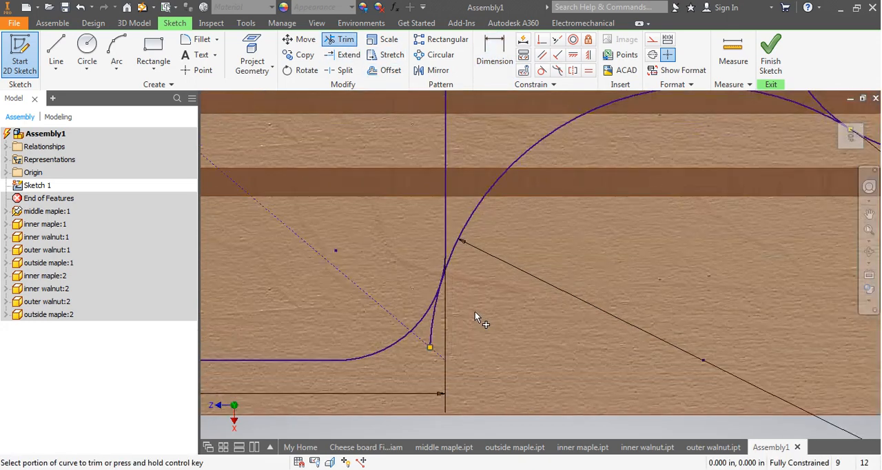
pyautogui.click(404, 322)
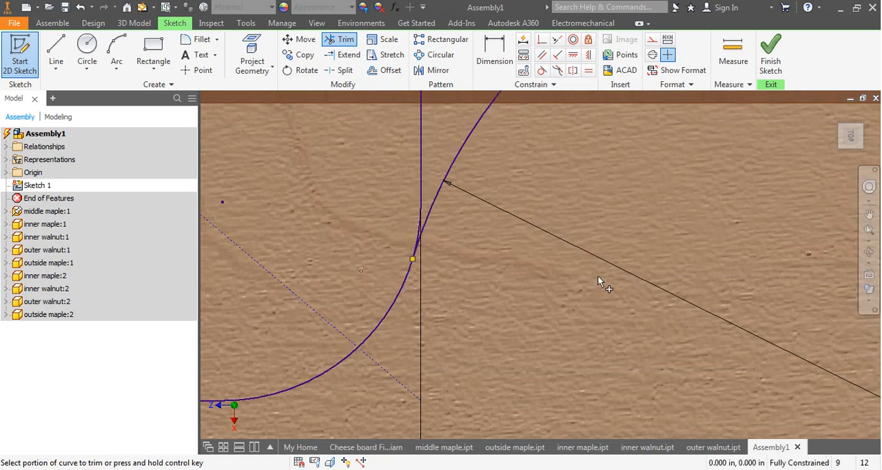
pyautogui.scroll(-5, 598, 277)
pyautogui.scroll(3, 733, 236)
pyautogui.scroll(3, 555, 230)
pyautogui.scroll(-6, 500, 275)
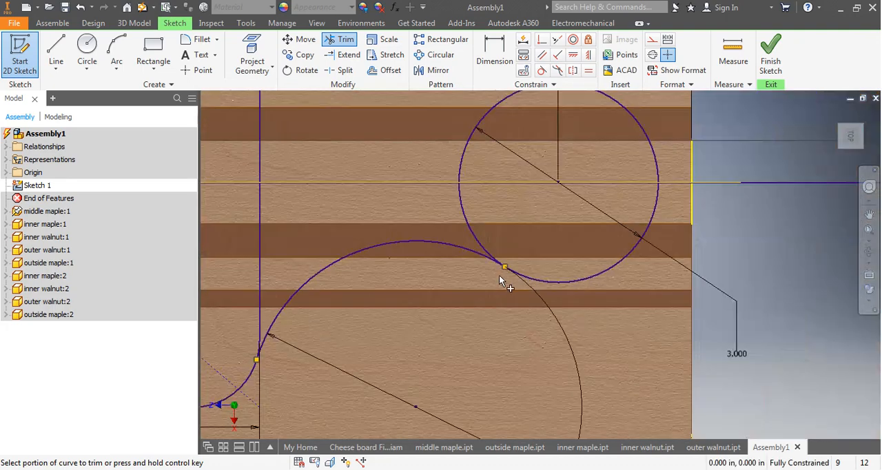
# Mirror the trimmed connecting arc about the board's horizontal centerline.
pyautogui.moveTo(456, 297)
pyautogui.mouseDown(button='middle')
pyautogui.moveTo(559, 293)
pyautogui.moveTo(580, 319)
pyautogui.mouseUp(button='middle')
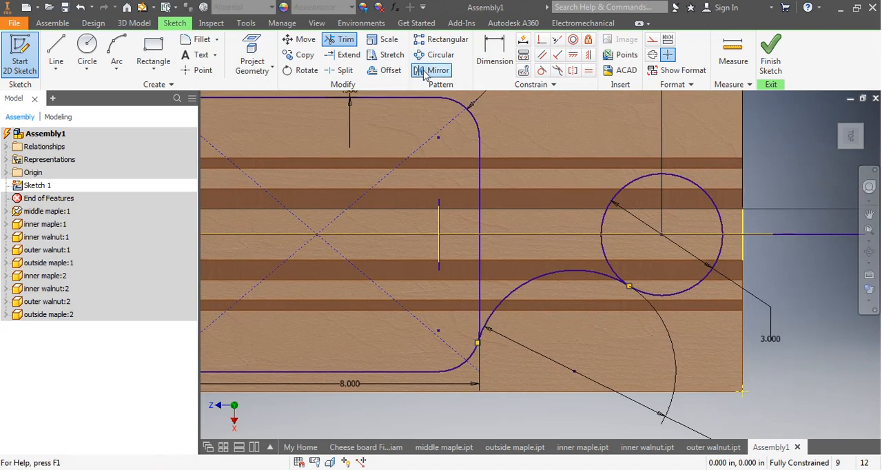
pyautogui.click(424, 74)
pyautogui.click(545, 278)
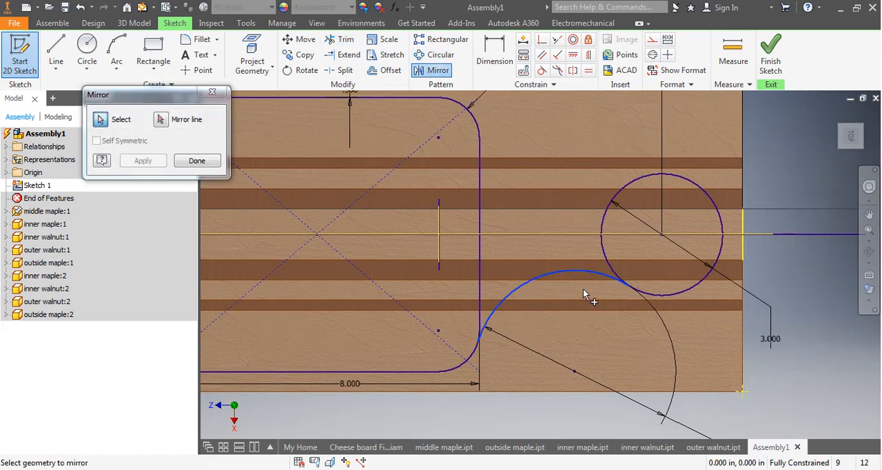
pyautogui.click(163, 124)
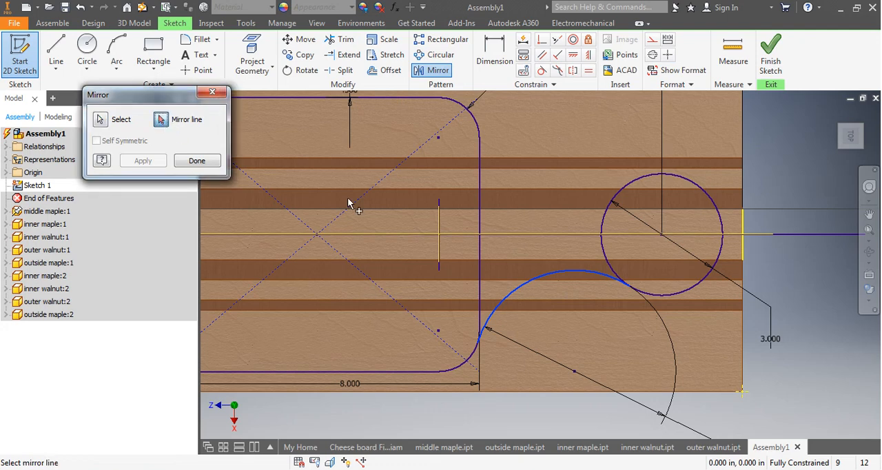
pyautogui.click(537, 235)
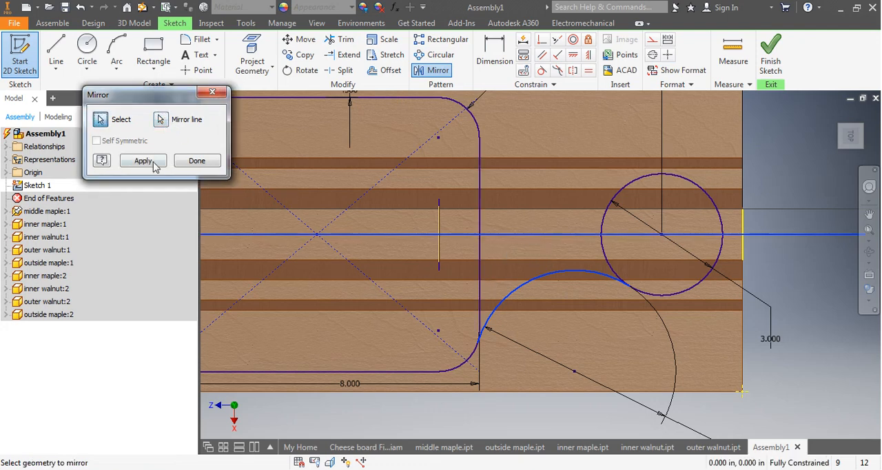
pyautogui.click(142, 160)
pyautogui.click(191, 165)
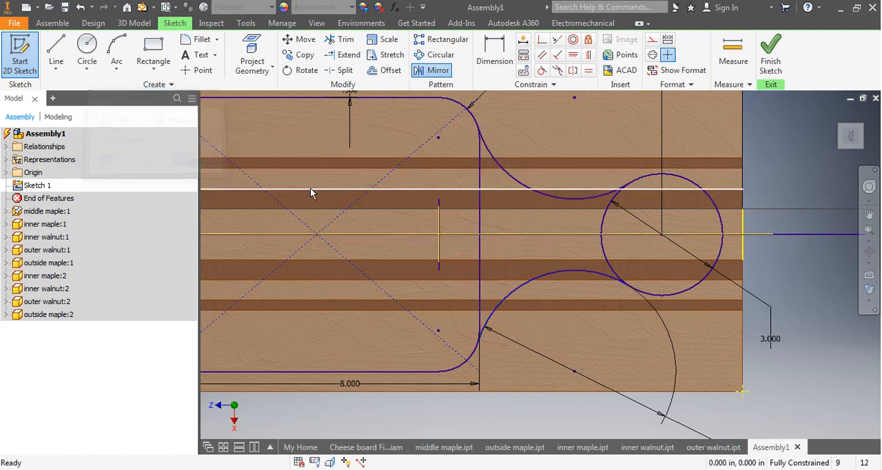
# Trim away the rectangle's edge facing the handle, on both sides of the centerline, including the short remnants where it meets the connecting arcs.
pyautogui.click(342, 43)
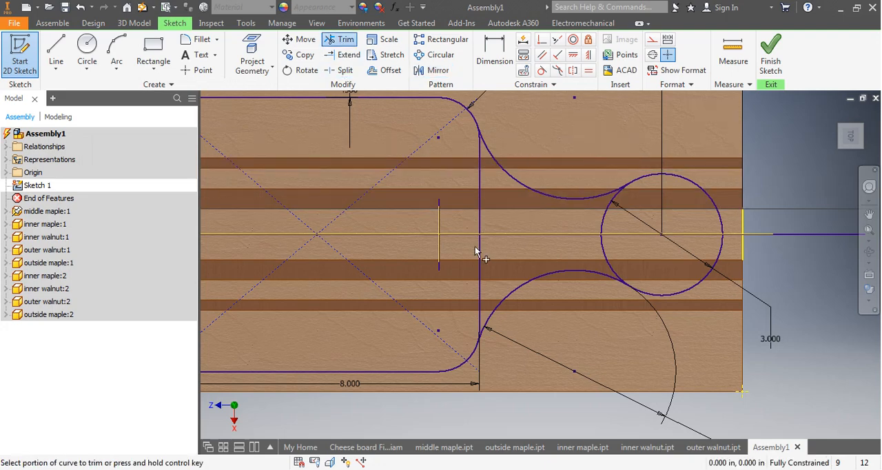
pyautogui.scroll(-5, 475, 155)
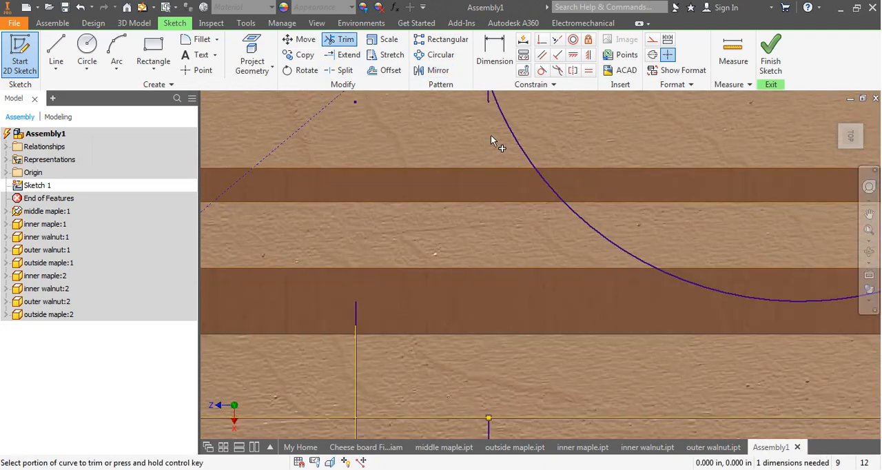
pyautogui.moveTo(490, 114); pyautogui.dragTo(489, 200, button='middle')
pyautogui.click(487, 177)
pyautogui.scroll(6, 508, 276)
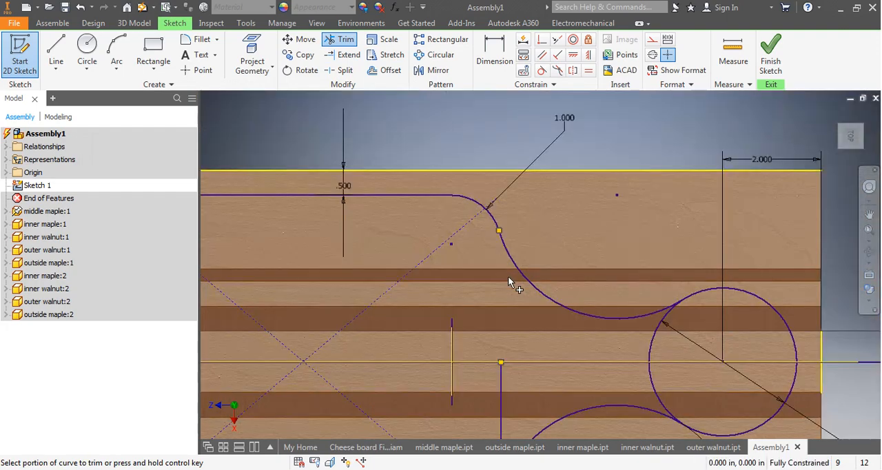
pyautogui.moveTo(527, 341)
pyautogui.mouseDown(button='middle')
pyautogui.moveTo(522, 326)
pyautogui.moveTo(500, 321)
pyautogui.mouseUp(button='middle')
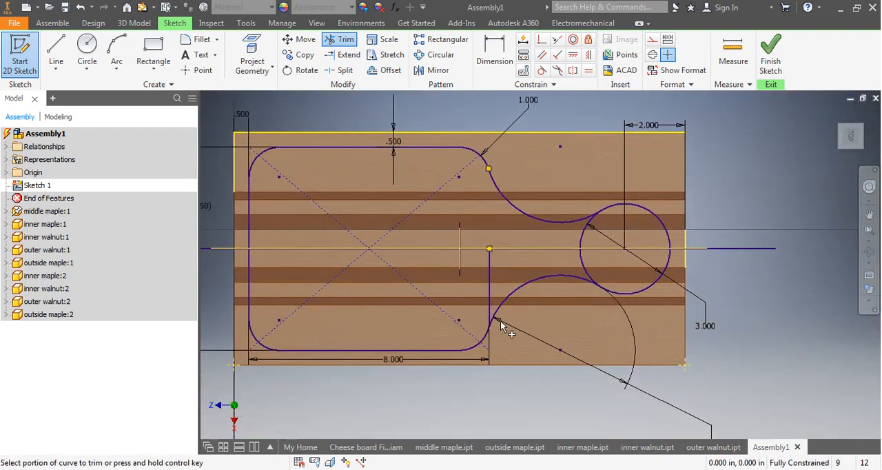
pyautogui.scroll(-3, 500, 320)
pyautogui.scroll(-2, 481, 321)
pyautogui.scroll(-1, 481, 321)
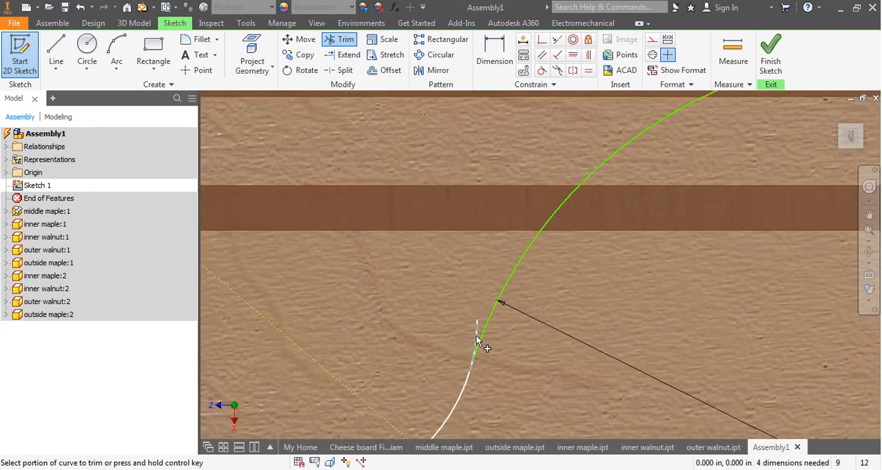
pyautogui.scroll(5, 692, 264)
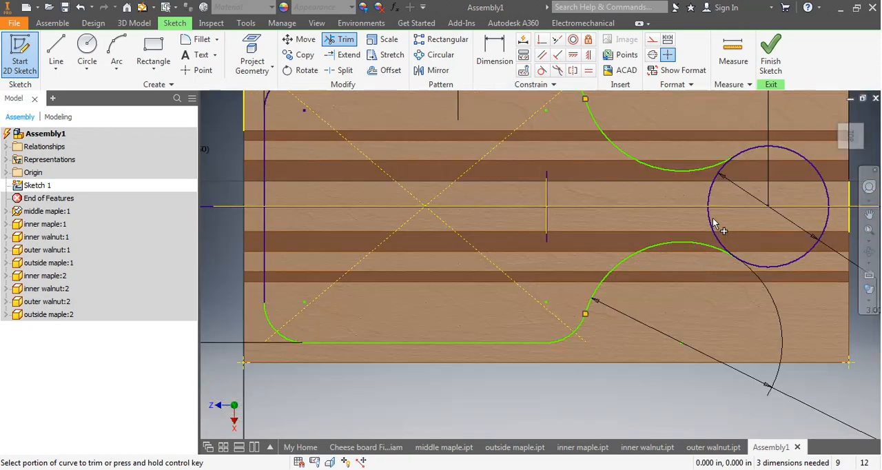
# Trim the inner part of the 3 in handle circle between the two connecting arcs.
pyautogui.click(713, 204)
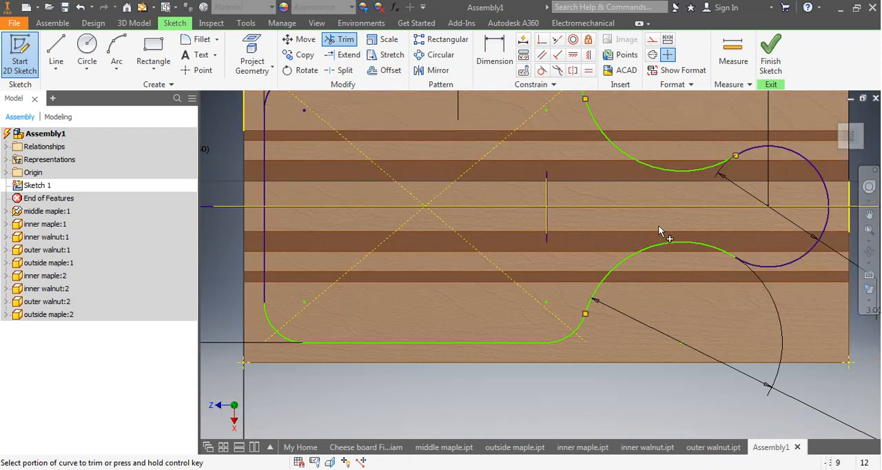
pyautogui.moveTo(663, 235); pyautogui.dragTo(597, 312, button='middle')
pyautogui.scroll(-3, 597, 313)
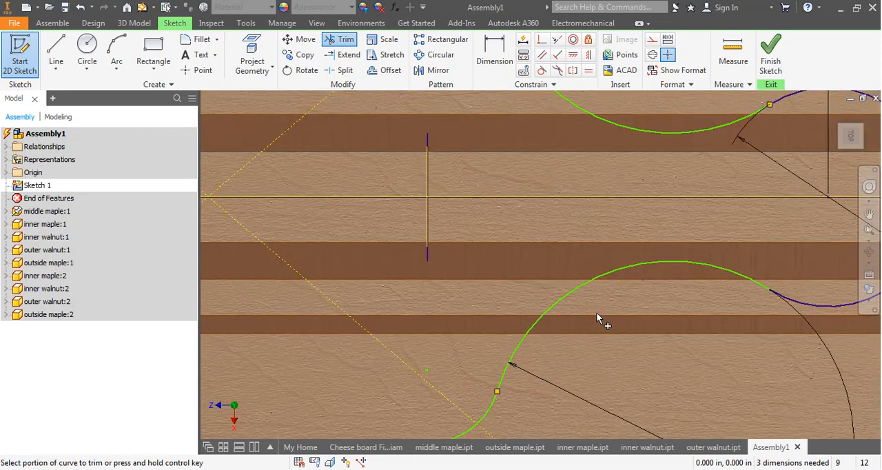
pyautogui.scroll(2, 597, 313)
pyautogui.scroll(2, 595, 312)
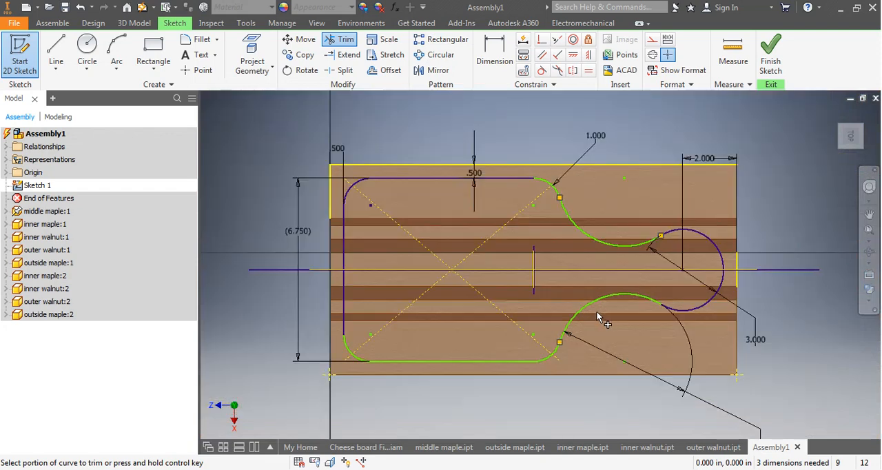
# Draw a circle concentric with the handle's rounded end and dimension its diameter to 1 in.
pyautogui.click(88, 50)
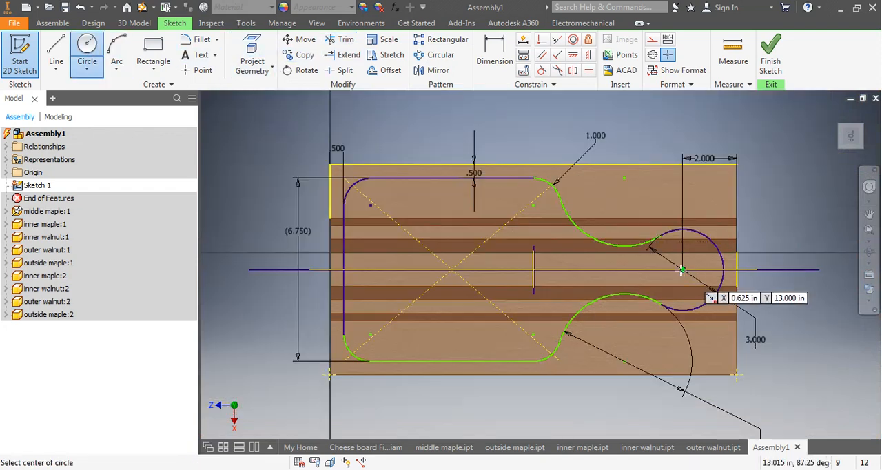
pyautogui.click(682, 269)
pyautogui.click(697, 269)
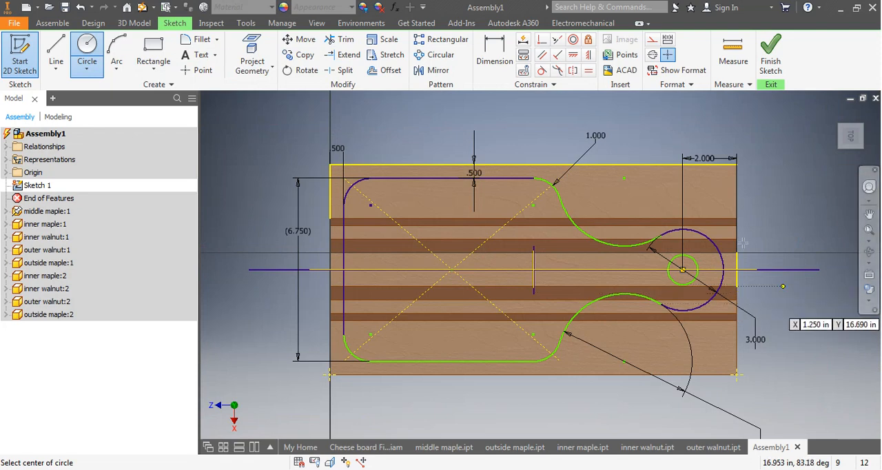
pyautogui.click(494, 57)
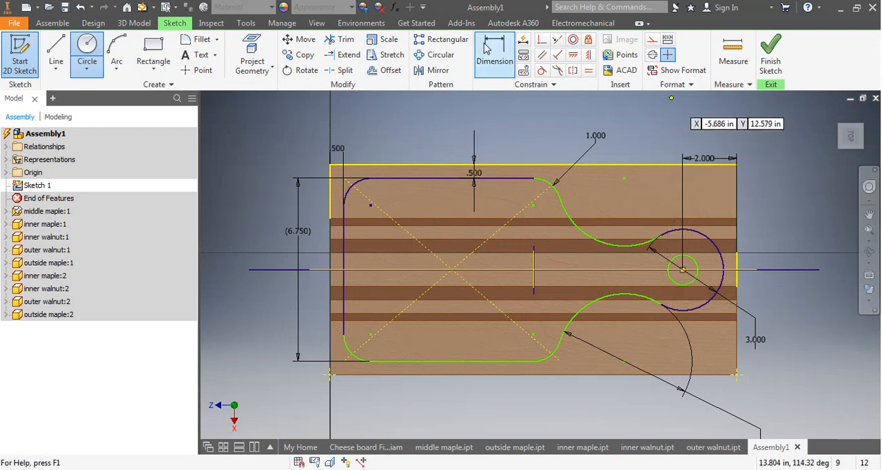
pyautogui.click(695, 264)
pyautogui.click(782, 221)
pyautogui.write('1')
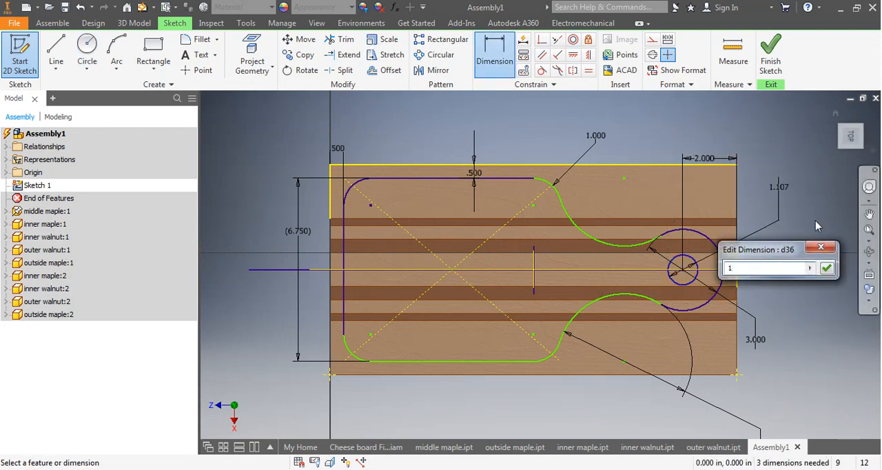
pyautogui.press('Return')
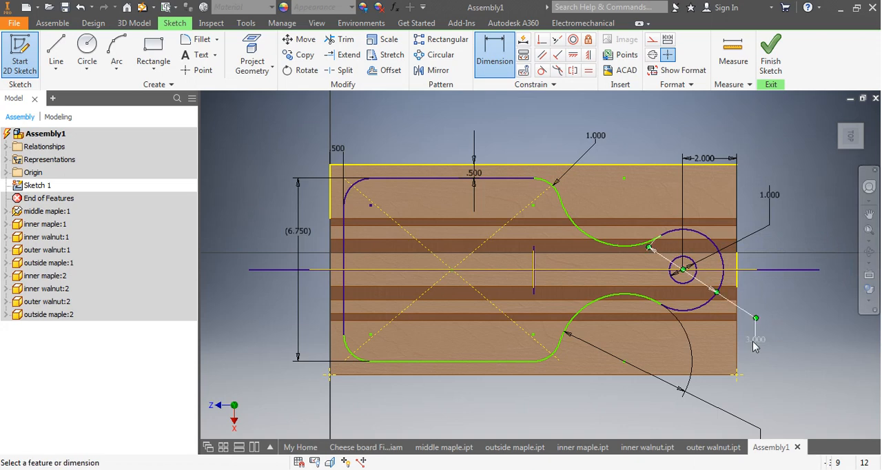
# Try a diameter of 2.75 in for the handle's outer arc.
pyautogui.click(755, 340)
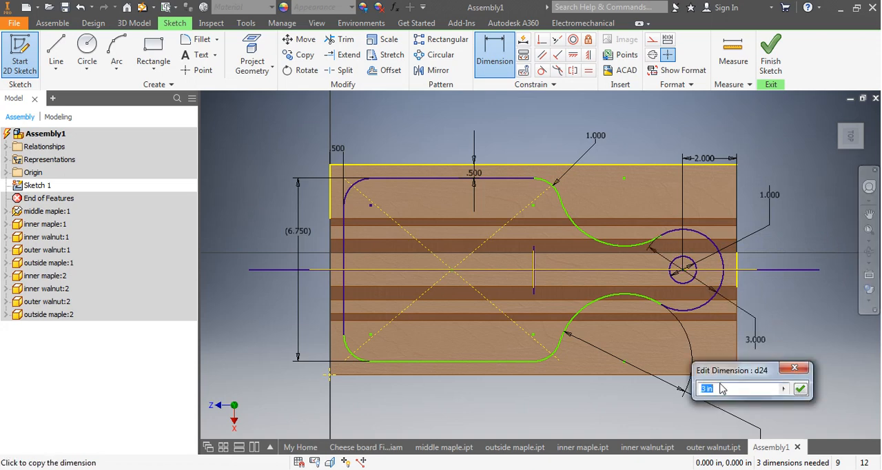
pyautogui.write('2.75')
pyautogui.press('Return')
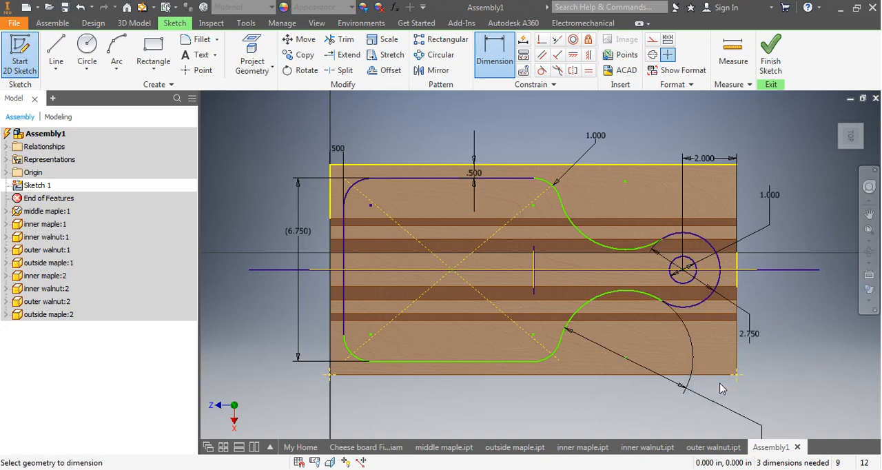
# Try a diameter of 6 in for the connecting arc between the board and handle.
pyautogui.moveTo(687, 365)
pyautogui.mouseDown(button='middle')
pyautogui.moveTo(663, 321)
pyautogui.moveTo(652, 256)
pyautogui.mouseUp(button='middle')
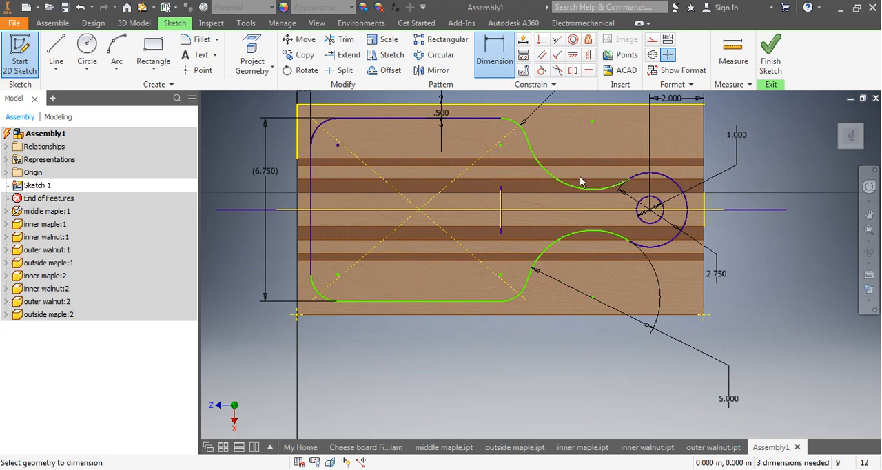
pyautogui.click(728, 398)
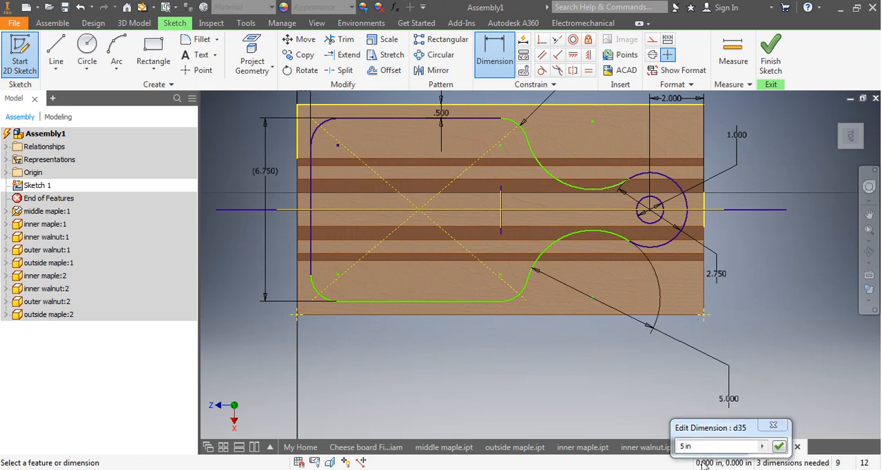
pyautogui.write('6')
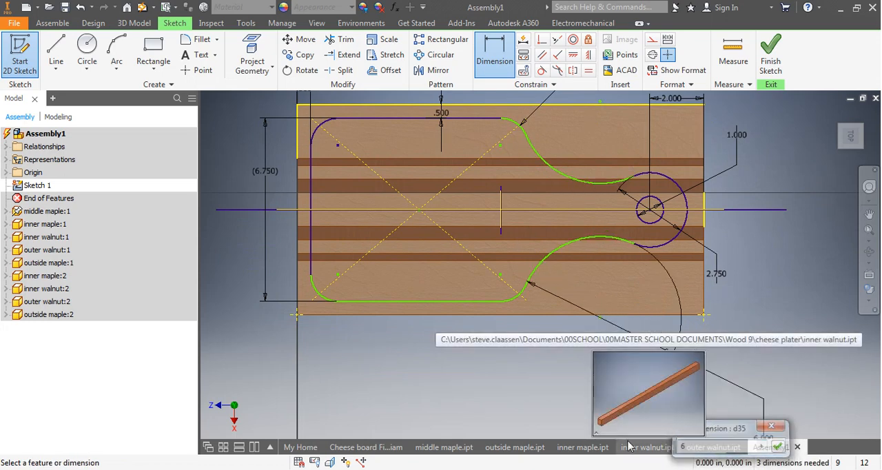
pyautogui.press('Return')
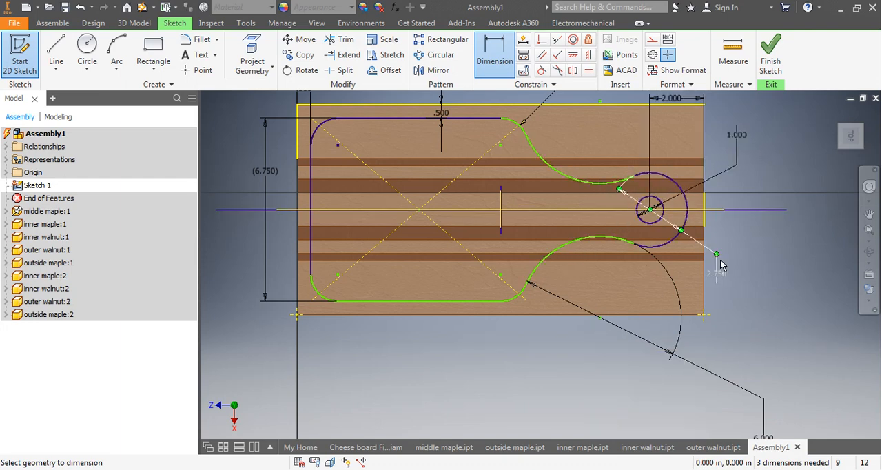
# Set the diameter of the handle's outer arc to 3 in again.
pyautogui.click(719, 275)
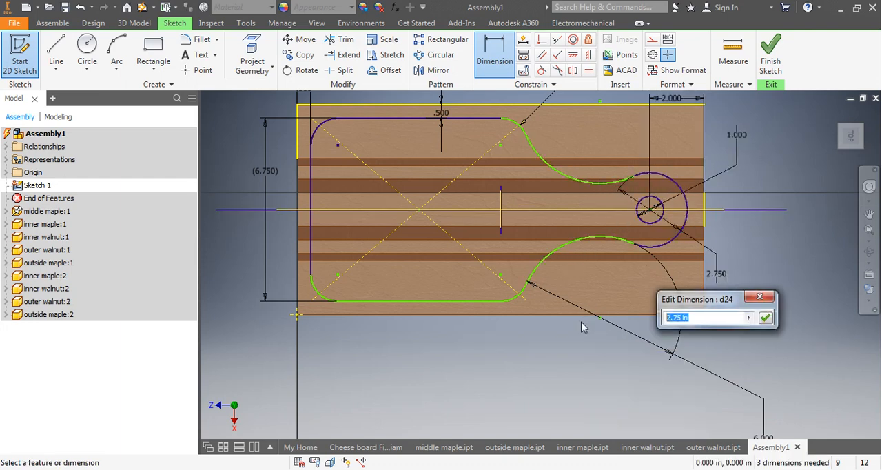
pyautogui.write('3')
pyautogui.press('Return')
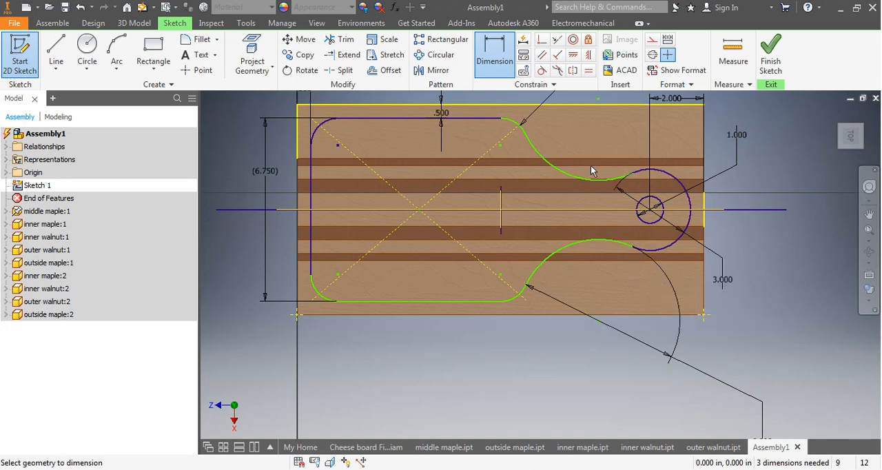
# Set the diameter of the connecting arc between the board and handle to 6.5 in.
pyautogui.moveTo(694, 388)
pyautogui.mouseDown(button='middle')
pyautogui.moveTo(676, 369)
pyautogui.moveTo(673, 337)
pyautogui.mouseUp(button='middle')
pyautogui.click(739, 396)
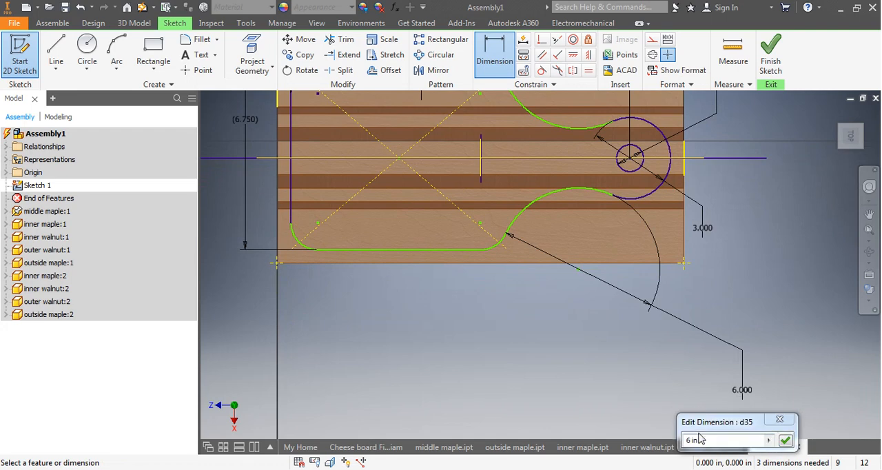
pyautogui.moveTo(703, 440); pyautogui.dragTo(626, 439)
pyautogui.write('6.5')
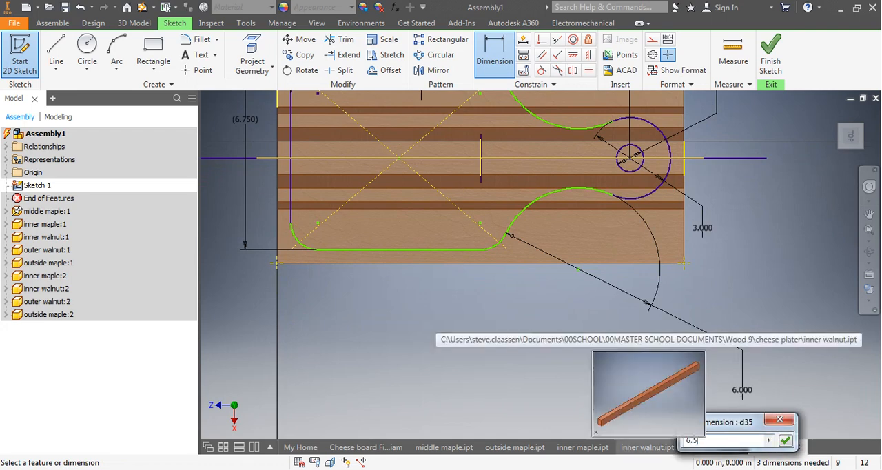
pyautogui.press('Return')
pyautogui.moveTo(595, 229); pyautogui.dragTo(597, 304, button='middle')
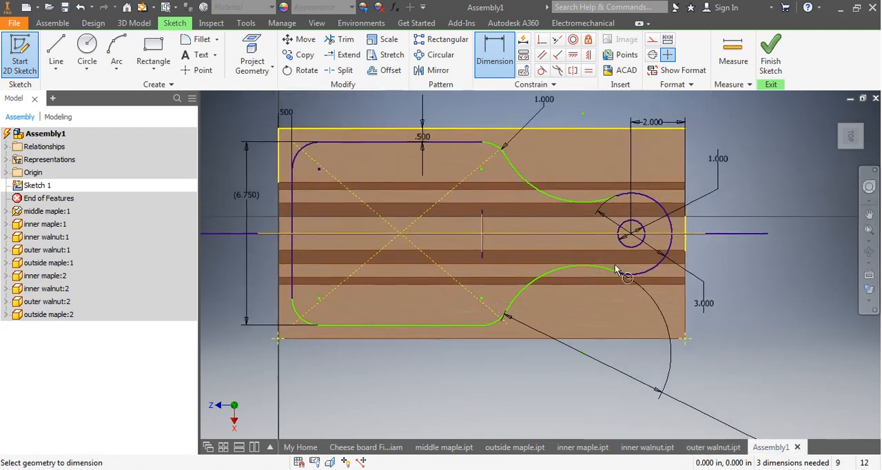
pyautogui.scroll(-3, 576, 204)
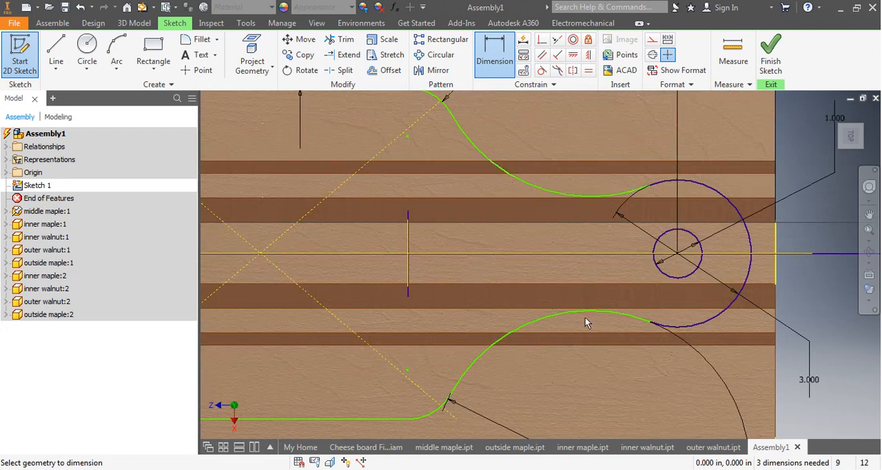
pyautogui.scroll(3, 585, 316)
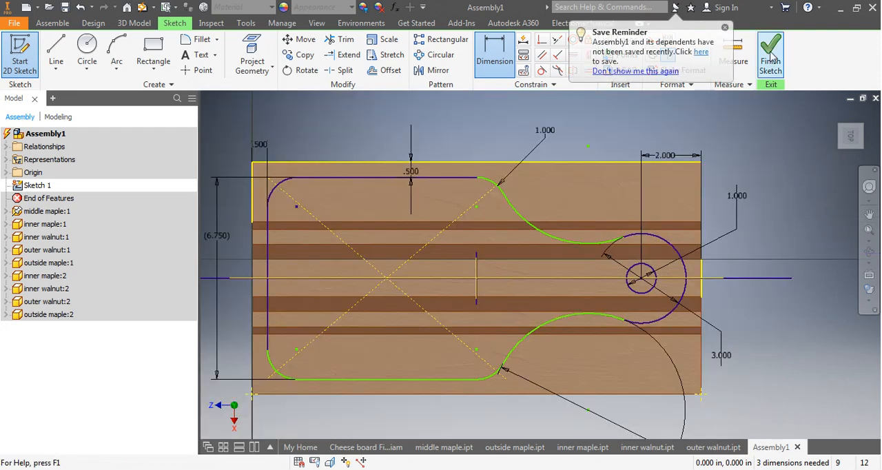
# Draw a rectangle around the whole wood blank from corner to opposite corner and finish the sketch.
pyautogui.moveTo(340, 258); pyautogui.dragTo(355, 242, button='middle')
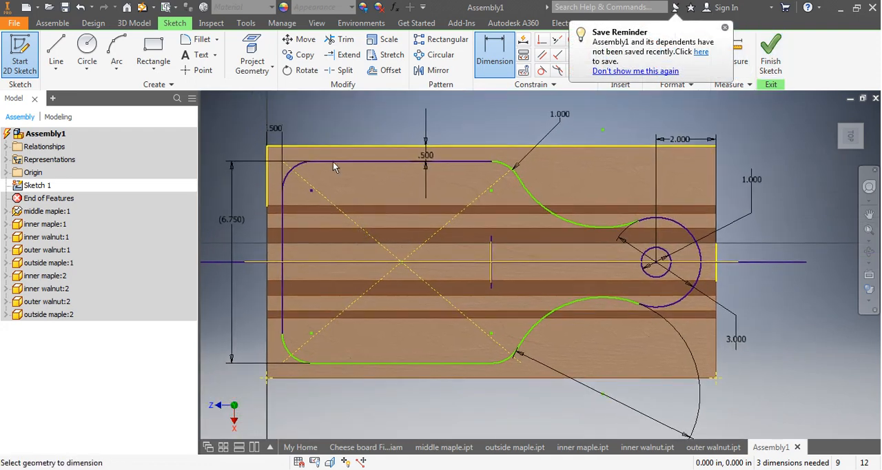
pyautogui.click(149, 52)
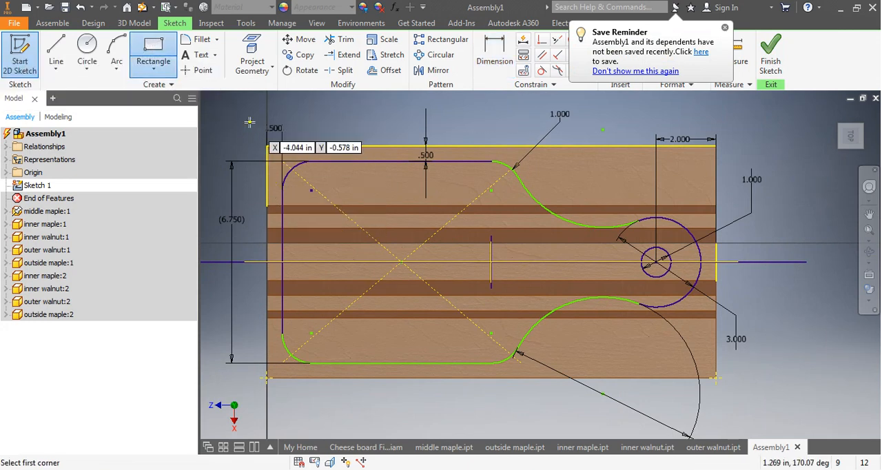
pyautogui.click(267, 145)
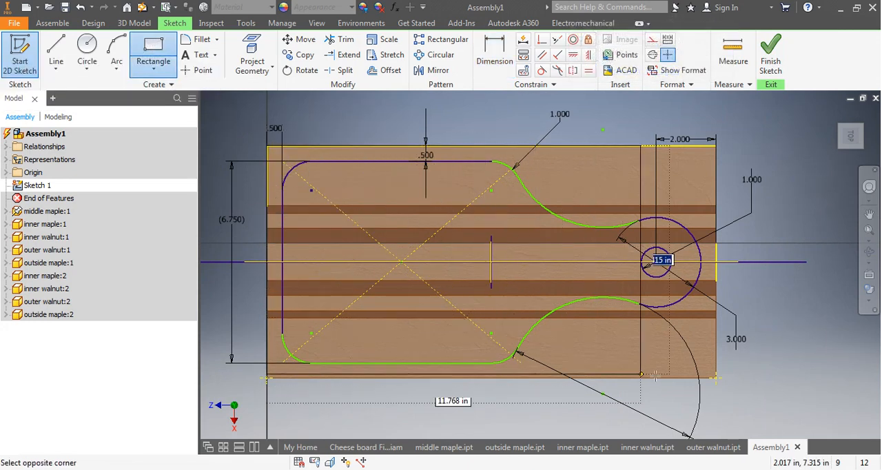
pyautogui.click(716, 378)
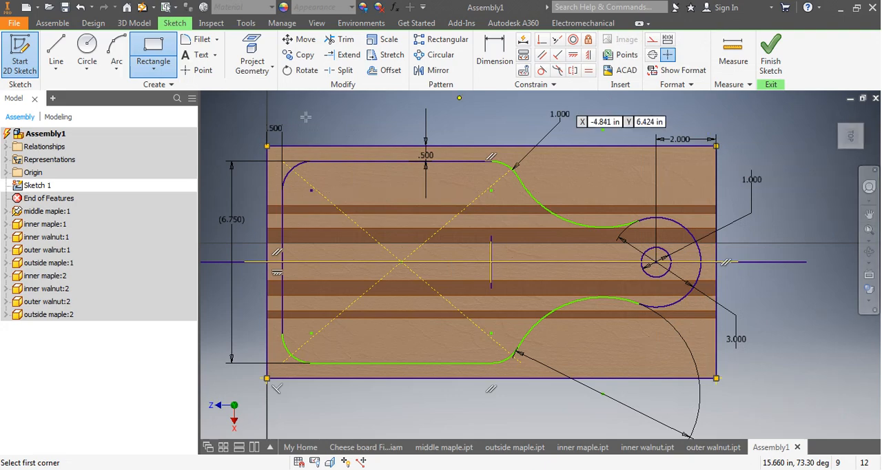
pyautogui.click(770, 52)
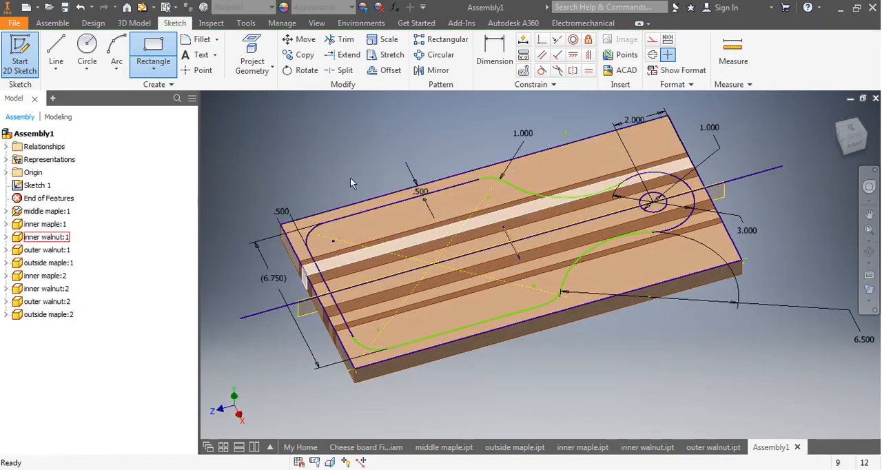
# Extrude-cut the waste area around the board outline and the handle hole circle 1 in through the laminated blank.
pyautogui.click(142, 25)
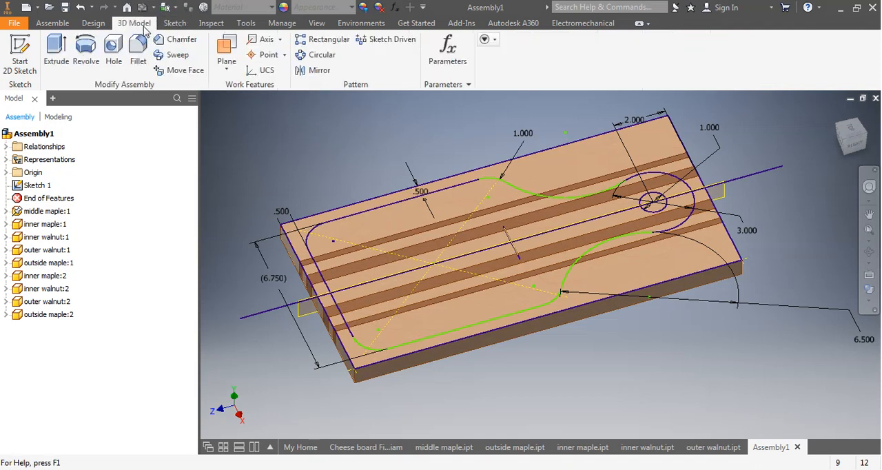
pyautogui.click(51, 49)
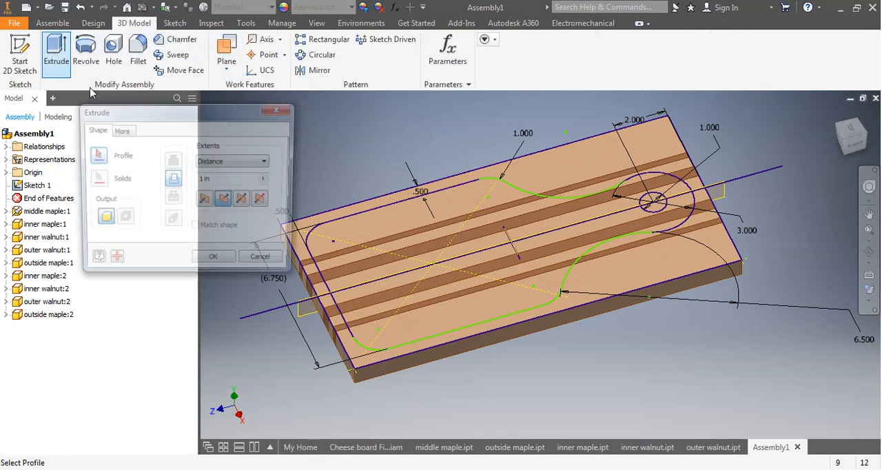
pyautogui.click(576, 169)
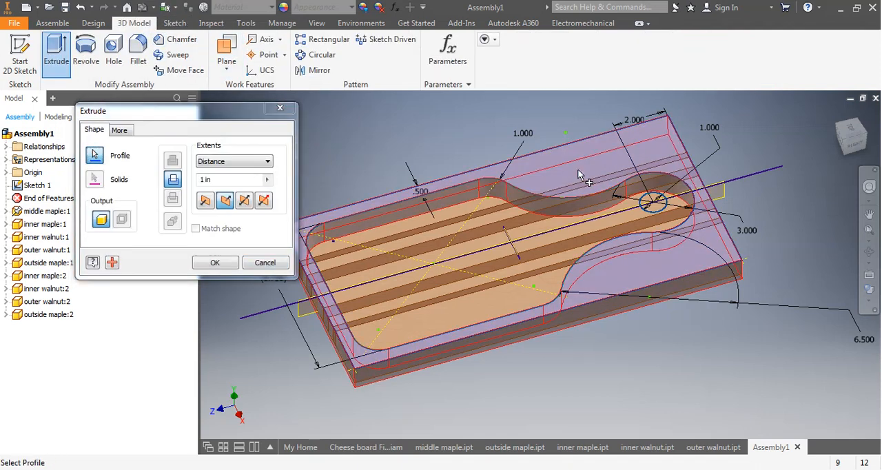
pyautogui.click(659, 209)
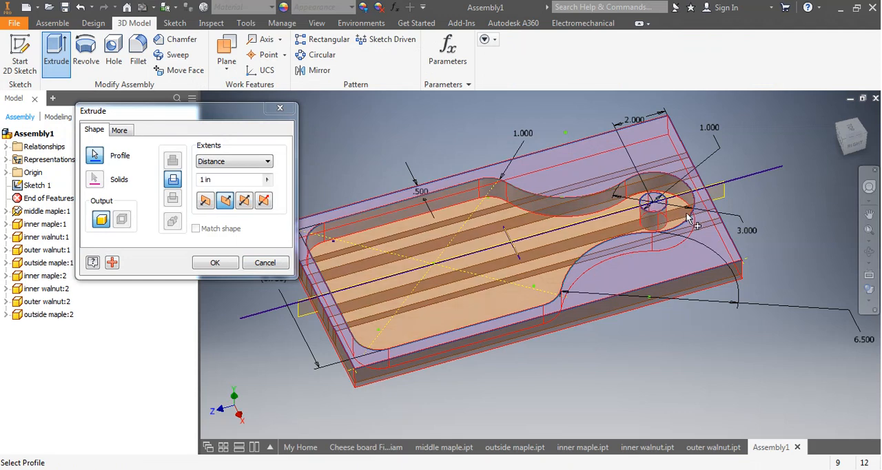
pyautogui.click(212, 264)
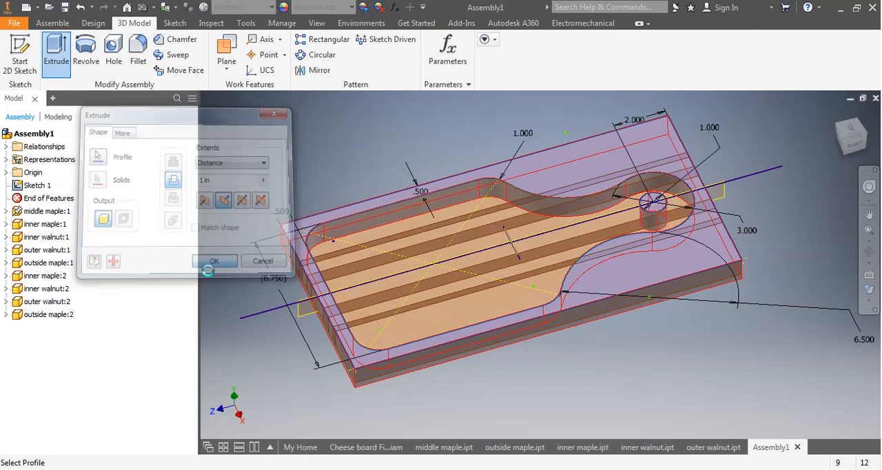
# Start an assembly fillet and set its constant radius to 0.25 in.
pyautogui.keyDown('shift'); pyautogui.moveTo(333, 179); pyautogui.dragTo(341, 197, button='middle'); pyautogui.keyUp('shift')
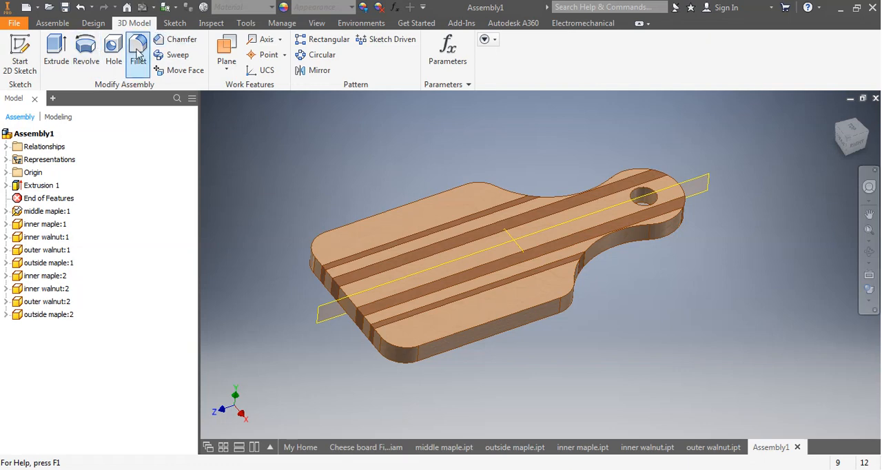
pyautogui.click(137, 53)
pyautogui.moveTo(382, 246); pyautogui.dragTo(436, 228, button='middle')
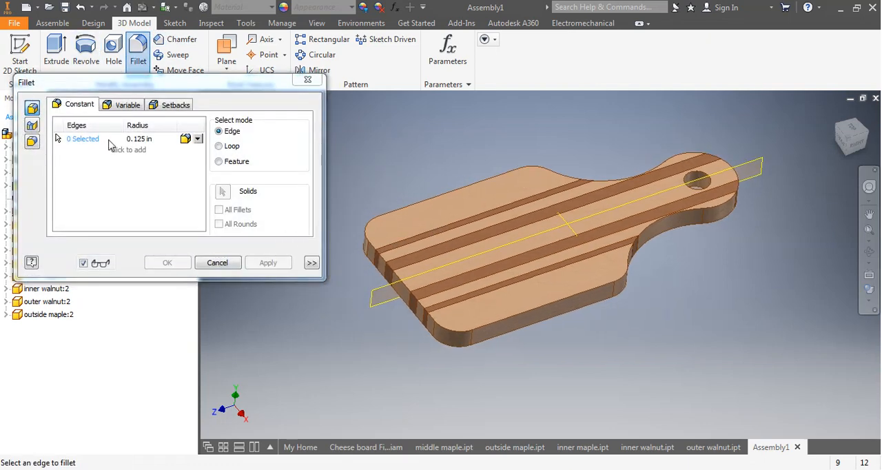
pyautogui.click(142, 139)
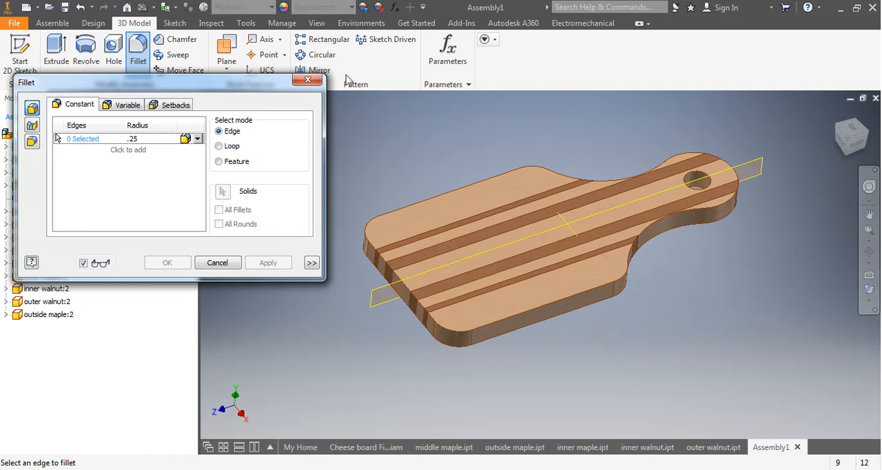
pyautogui.scroll(3, 370, 241)
pyautogui.click(374, 258)
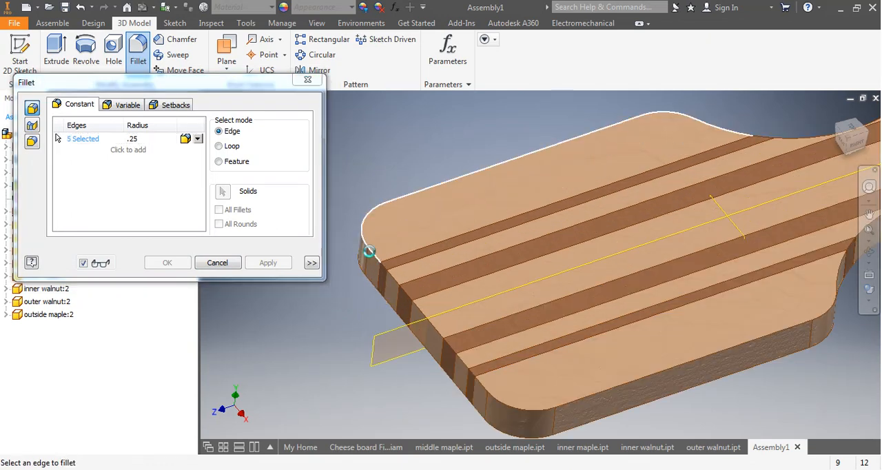
pyautogui.click(389, 273)
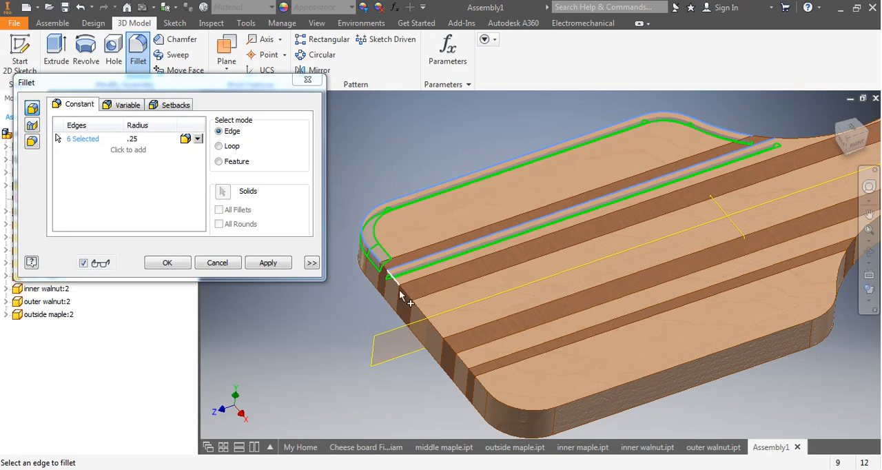
pyautogui.hotkey('ctrl', 'z')
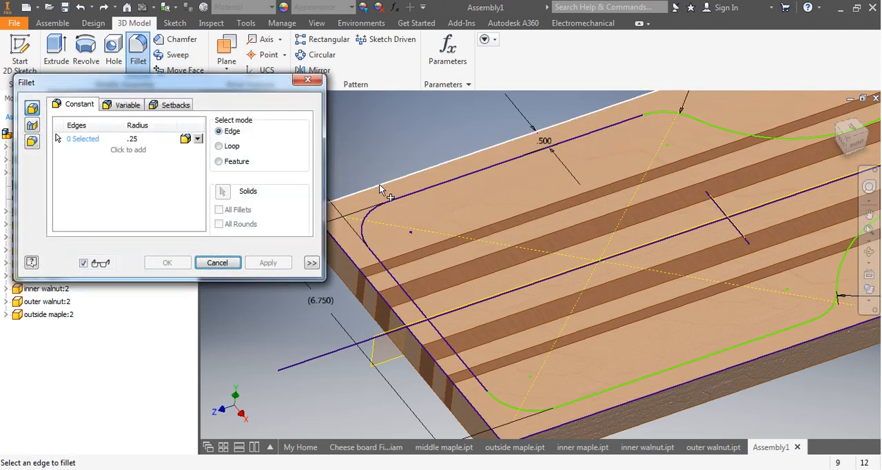
pyautogui.click(379, 188)
pyautogui.moveTo(384, 277); pyautogui.dragTo(427, 241, button='middle')
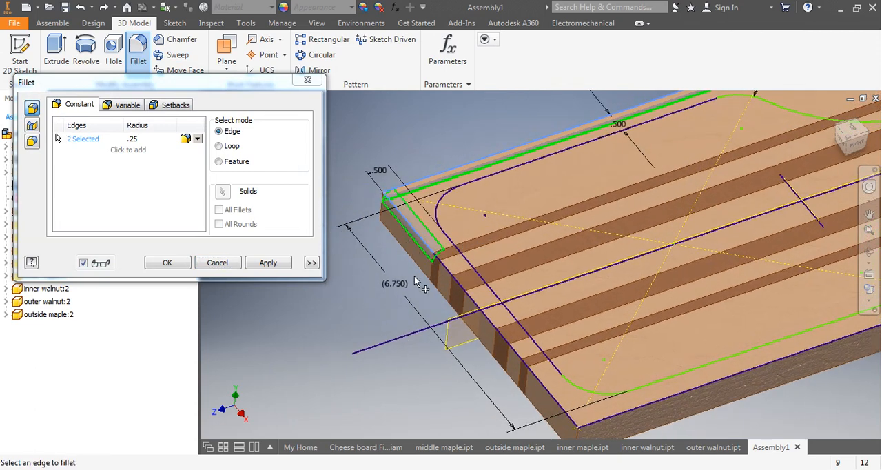
pyautogui.scroll(-2, 429, 290)
pyautogui.click(219, 262)
pyautogui.scroll(-3, 382, 281)
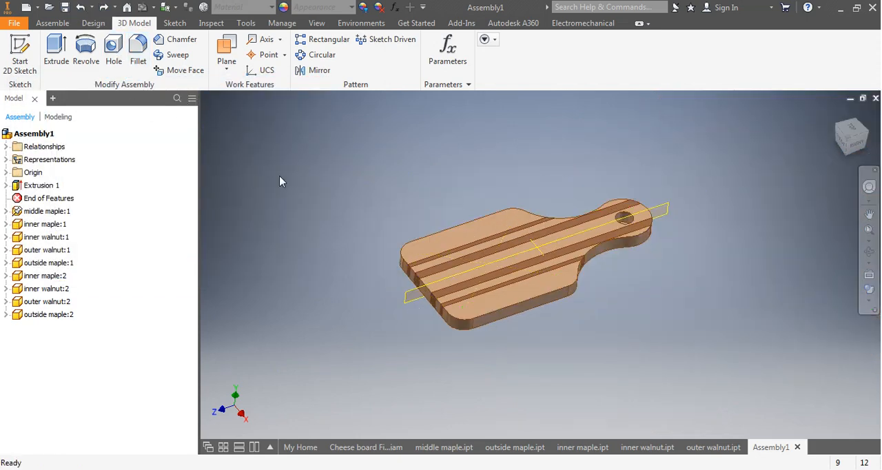
pyautogui.scroll(3, 417, 255)
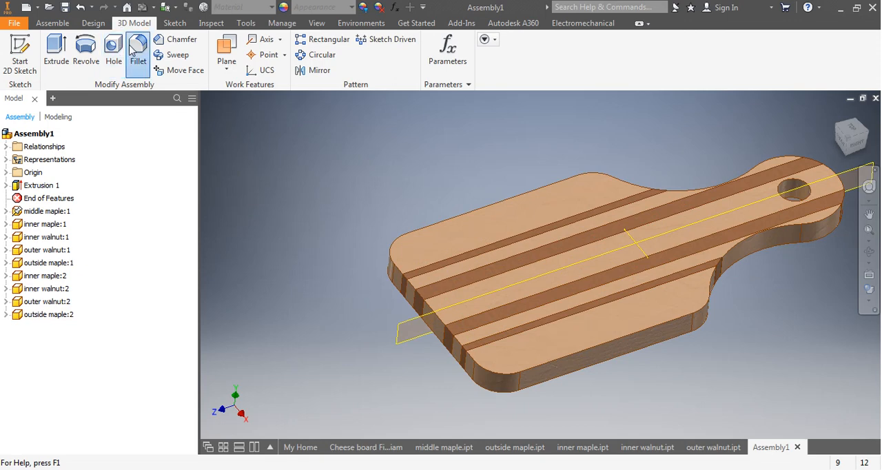
pyautogui.click(137, 51)
pyautogui.scroll(5, 421, 287)
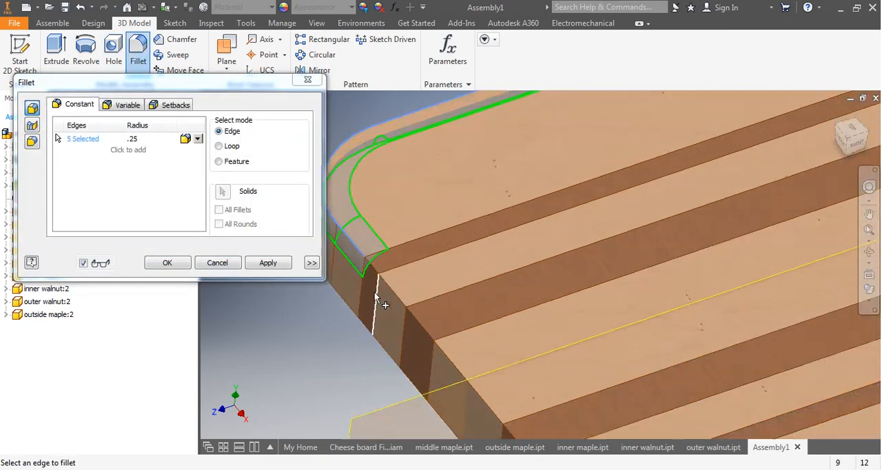
pyautogui.click(409, 296)
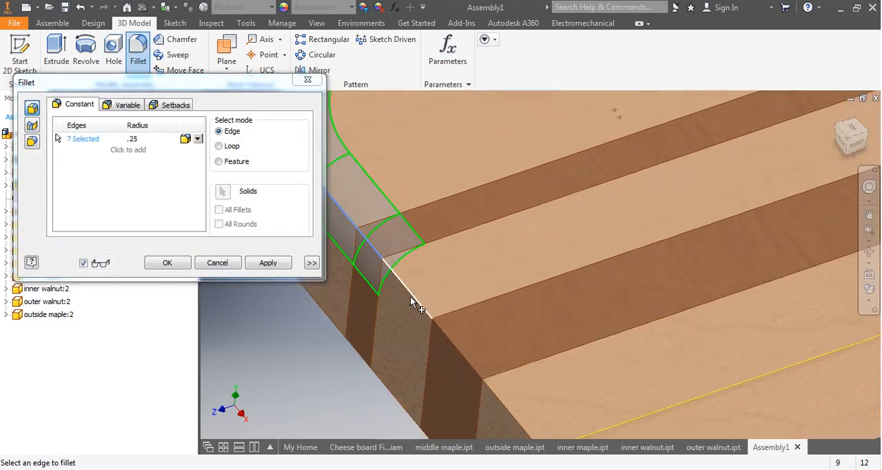
pyautogui.click(475, 370)
pyautogui.scroll(-5, 483, 379)
pyautogui.moveTo(529, 423); pyautogui.dragTo(468, 268, button='middle')
pyautogui.click(450, 256)
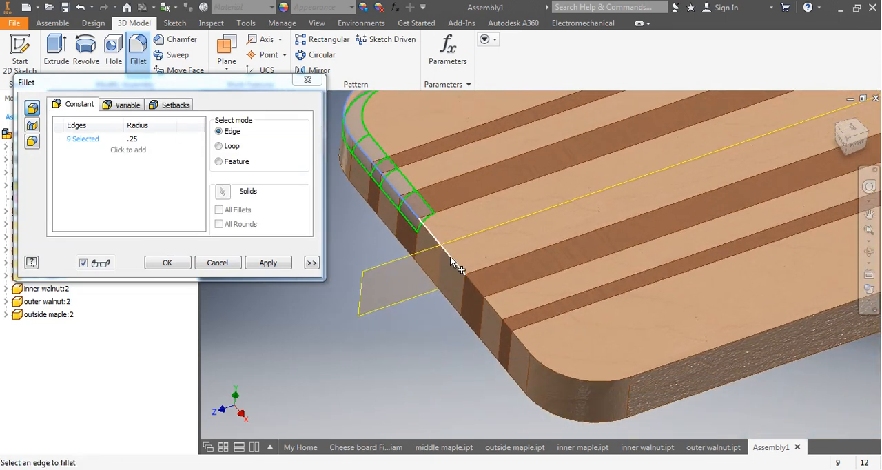
pyautogui.click(476, 288)
pyautogui.click(496, 312)
pyautogui.click(523, 352)
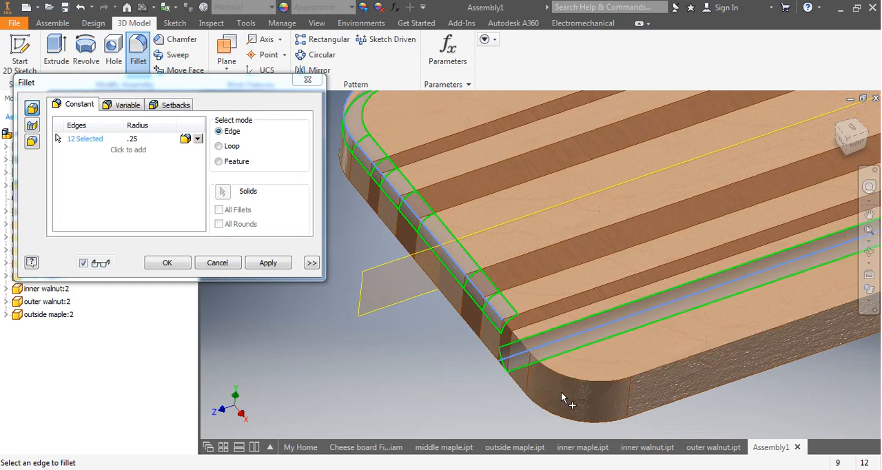
pyautogui.click(510, 355)
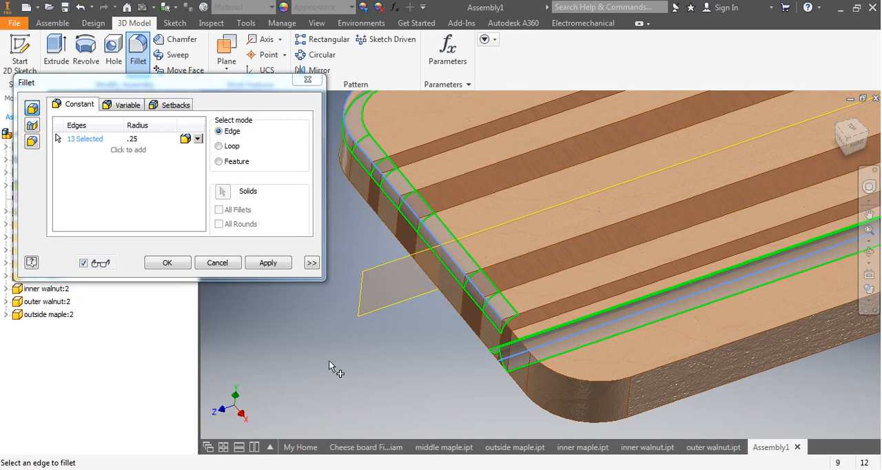
pyautogui.click(217, 262)
# Start a 0.25 in fillet and select the top edges of all strips across the board's wide end, including both outer corner edge chains.
pyautogui.moveTo(355, 236); pyautogui.dragTo(360, 277, button='middle')
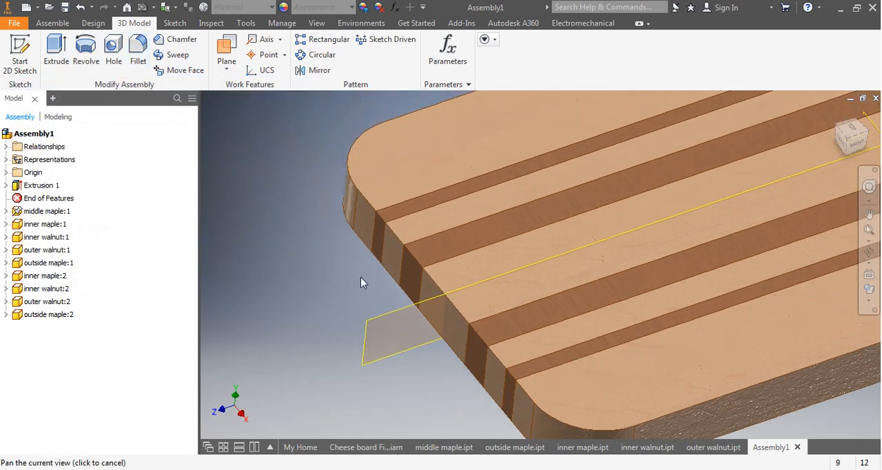
pyautogui.click(138, 48)
pyautogui.click(352, 146)
pyautogui.scroll(-2, 426, 246)
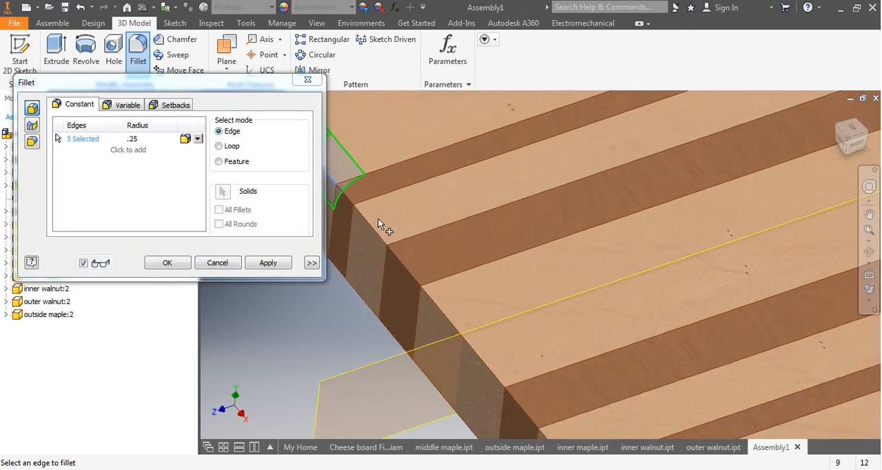
pyautogui.click(369, 225)
pyautogui.click(403, 262)
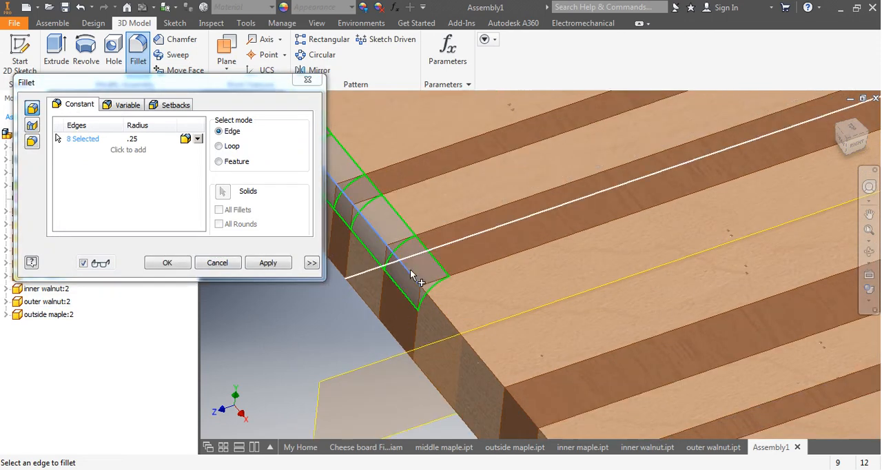
pyautogui.click(446, 316)
pyautogui.moveTo(451, 324); pyautogui.dragTo(464, 266, button='middle')
pyautogui.click(460, 254)
pyautogui.click(493, 303)
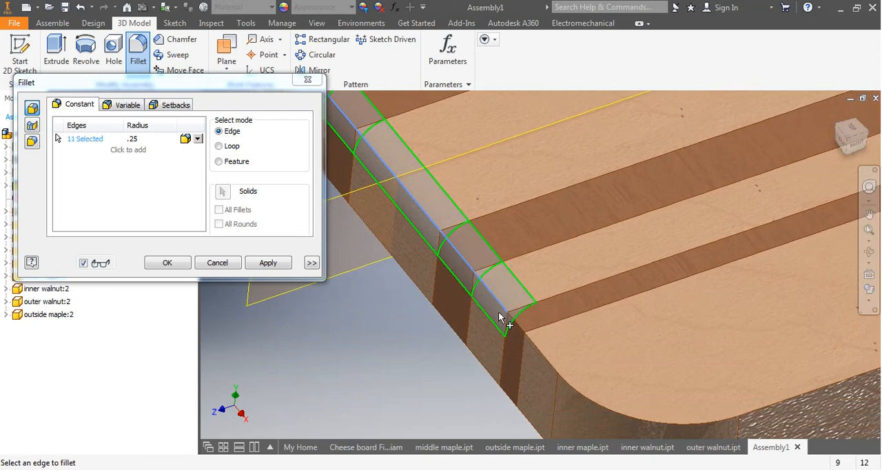
pyautogui.click(568, 384)
# Add the top edges of the walnut strip and adjoining maple along the near concave curve toward the handle to the fillet selection.
pyautogui.scroll(5, 627, 354)
pyautogui.moveTo(667, 254); pyautogui.dragTo(332, 321, button='middle')
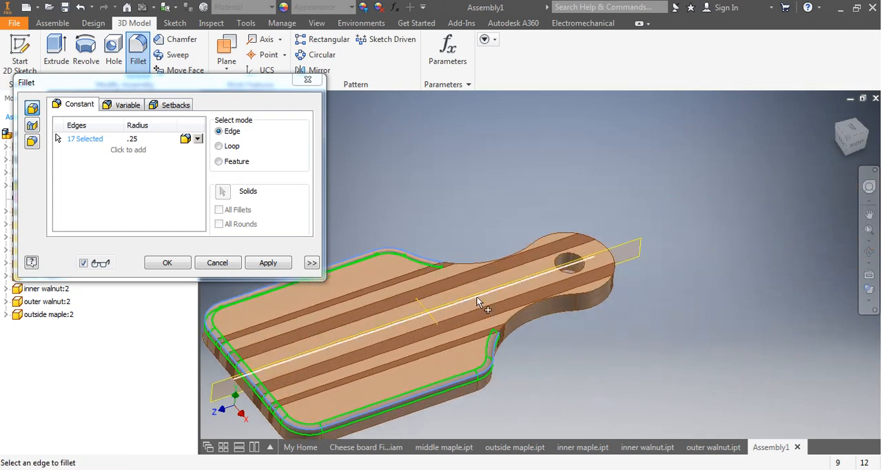
pyautogui.scroll(-3, 481, 305)
pyautogui.scroll(-3, 527, 345)
pyautogui.scroll(-2, 525, 344)
pyautogui.click(545, 310)
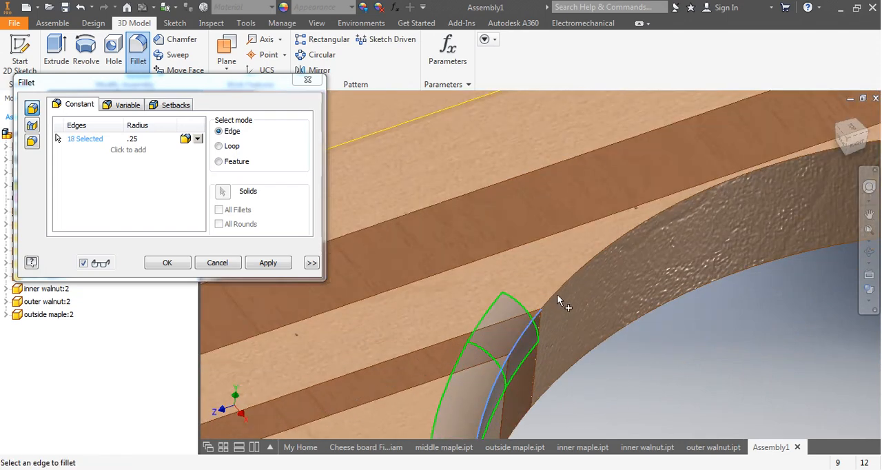
pyautogui.click(560, 282)
# Add the top edges of each strip around the rounded handle end and the rim of the handle hole to the fillet selection.
pyautogui.scroll(5, 609, 285)
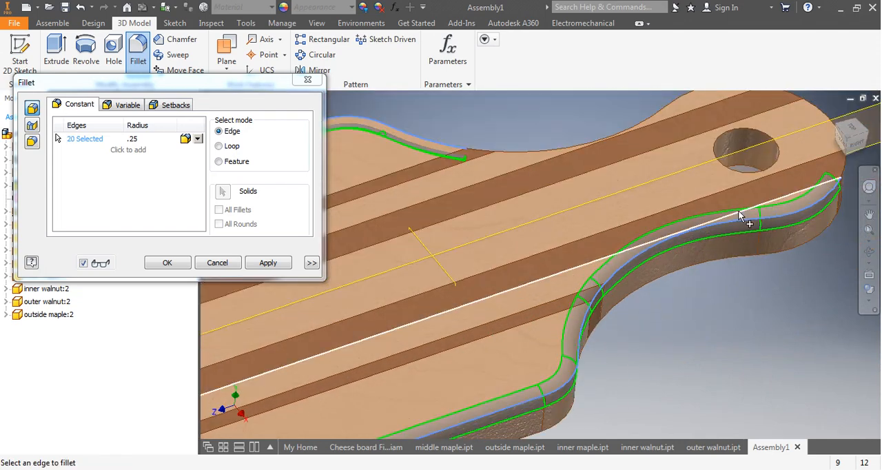
pyautogui.moveTo(744, 217); pyautogui.dragTo(505, 307, button='middle')
pyautogui.scroll(-2, 644, 257)
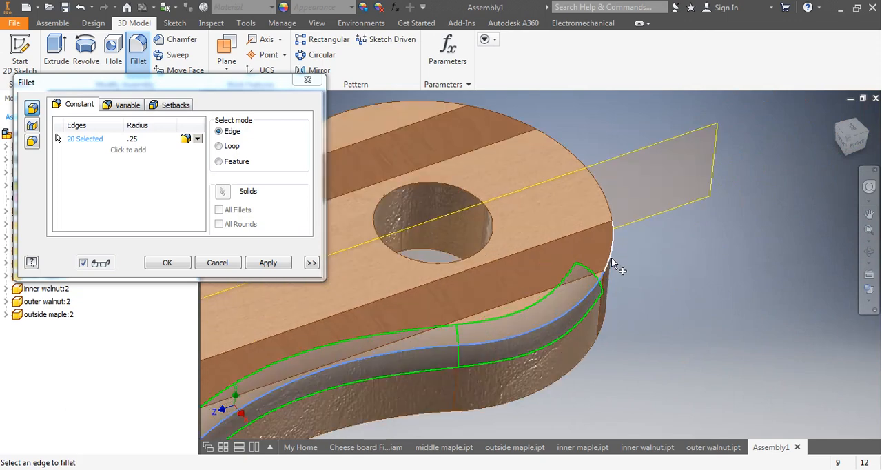
pyautogui.click(611, 258)
pyautogui.click(585, 174)
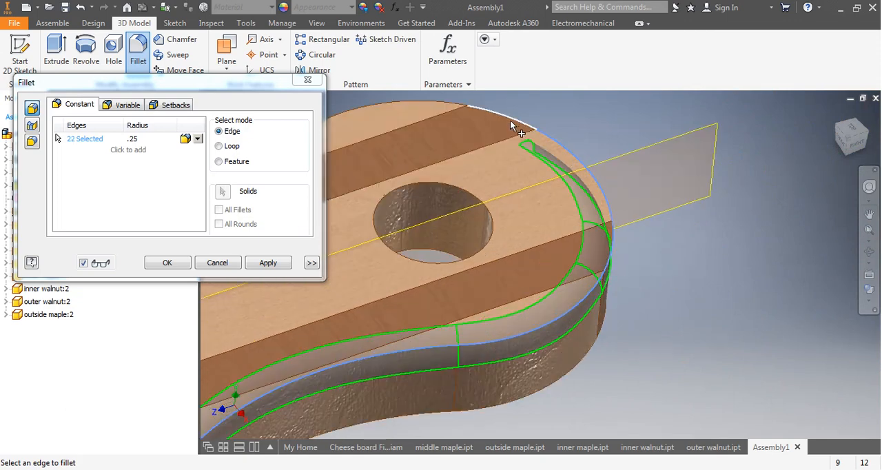
pyautogui.moveTo(484, 144); pyautogui.dragTo(617, 150, button='middle')
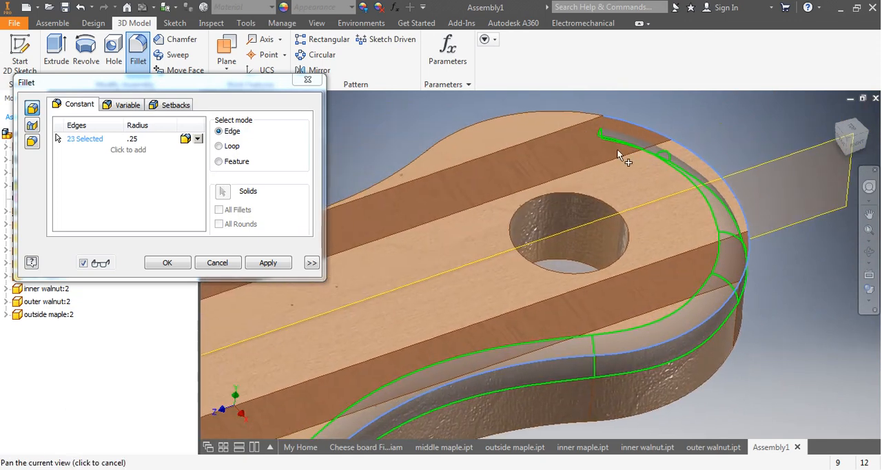
pyautogui.click(548, 112)
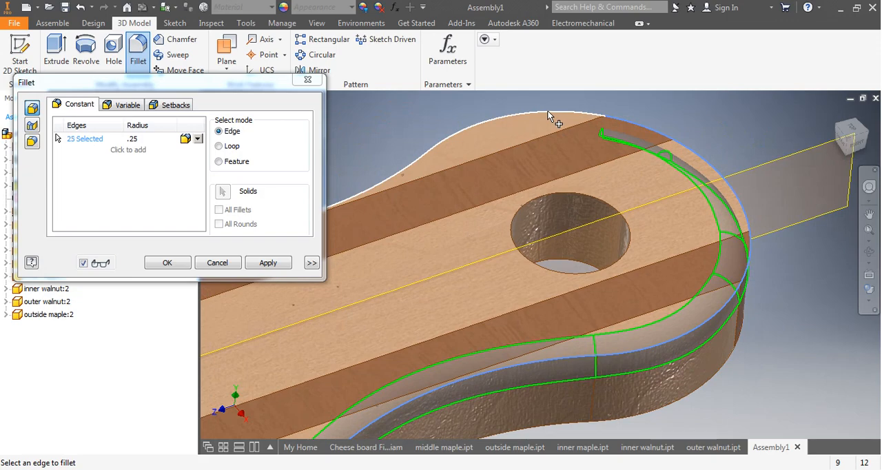
pyautogui.click(597, 203)
# Add the missed walnut strip edge on the far concave curve and apply the 0.25 in fillet to the whole top outline.
pyautogui.moveTo(470, 266); pyautogui.dragTo(571, 253, button='middle')
pyautogui.scroll(2, 571, 258)
pyautogui.scroll(2, 410, 277)
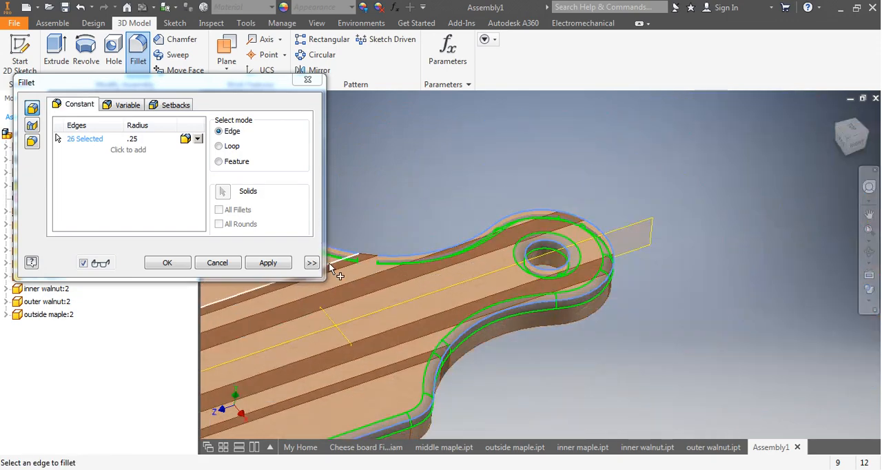
pyautogui.moveTo(400, 270); pyautogui.dragTo(403, 270, button='middle')
pyautogui.scroll(-6, 507, 262)
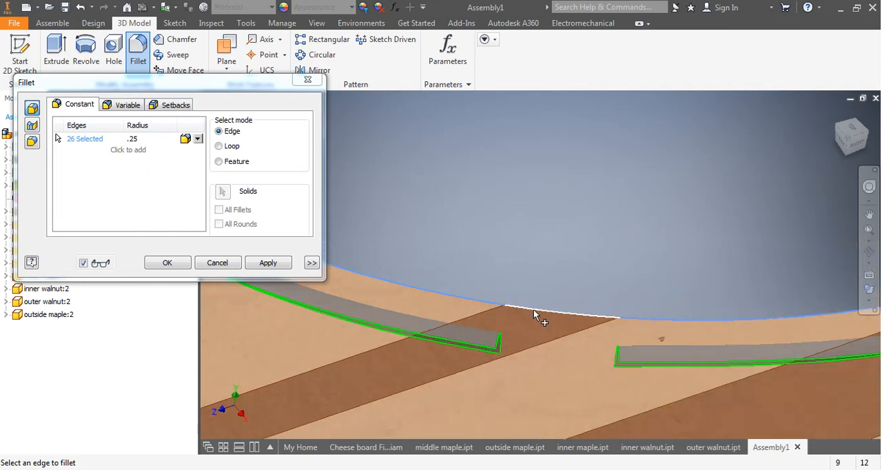
pyautogui.click(533, 310)
pyautogui.scroll(5, 490, 333)
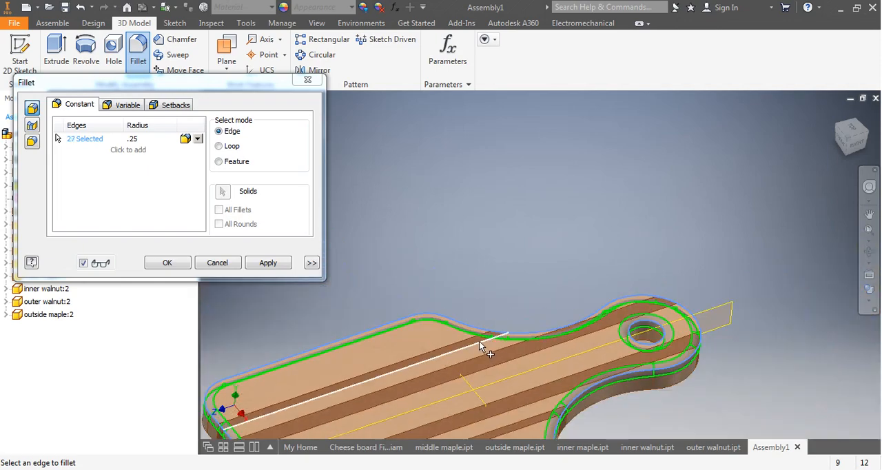
pyautogui.scroll(1, 478, 341)
pyautogui.keyDown('shift'); pyautogui.moveTo(487, 305); pyautogui.dragTo(441, 348, button='middle'); pyautogui.keyUp('shift')
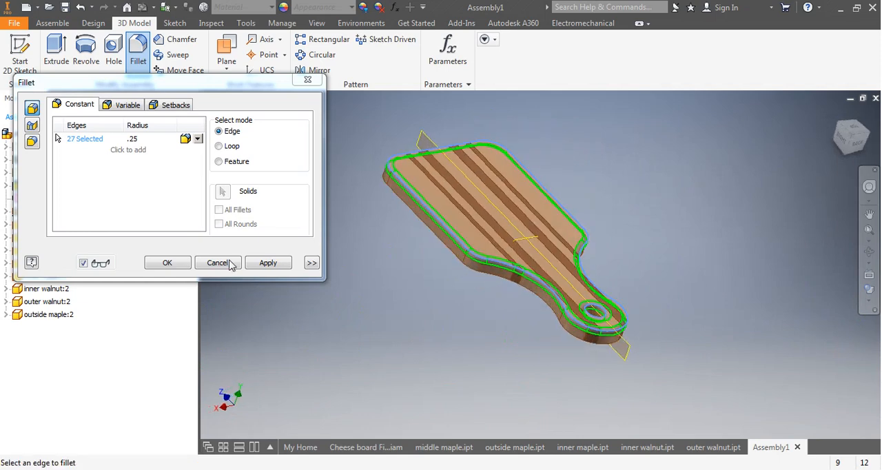
pyautogui.click(267, 273)
pyautogui.click(217, 266)
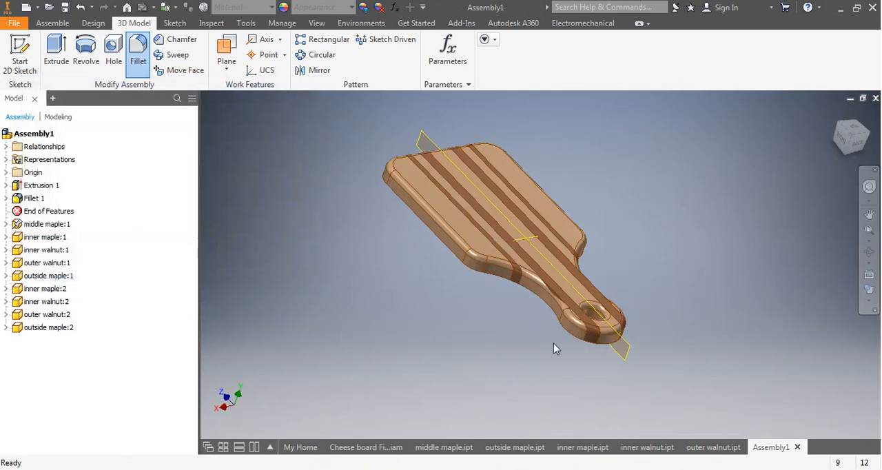
# Turn off the visibility of the YZ and XY origin work planes of the middle maple part.
pyautogui.keyDown('shift'); pyautogui.moveTo(495, 340); pyautogui.dragTo(596, 369, button='middle'); pyautogui.keyUp('shift')
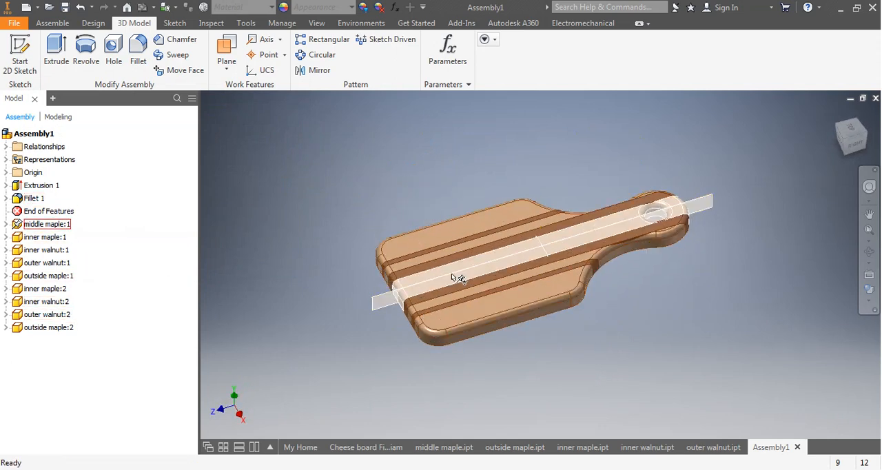
pyautogui.click(6, 224)
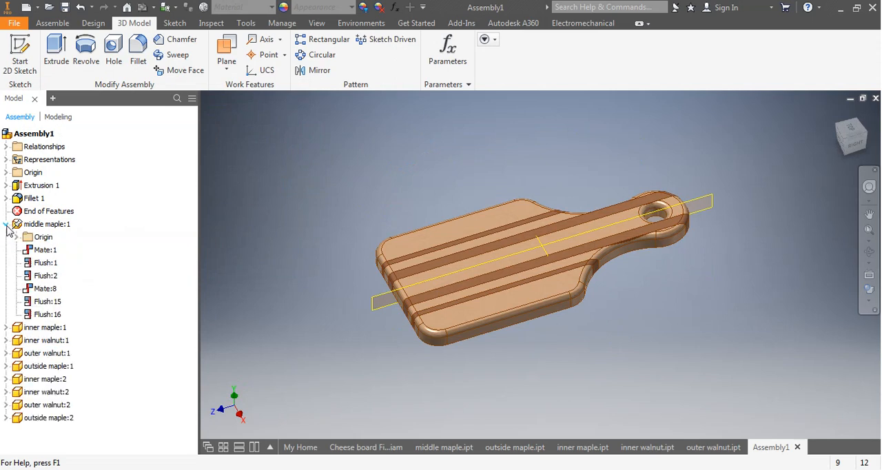
pyautogui.click(17, 237)
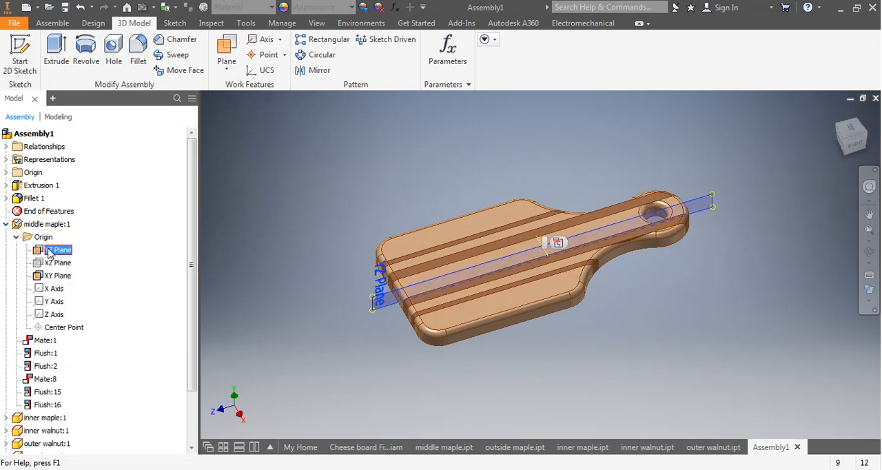
pyautogui.rightClick(54, 252)
pyautogui.click(76, 366)
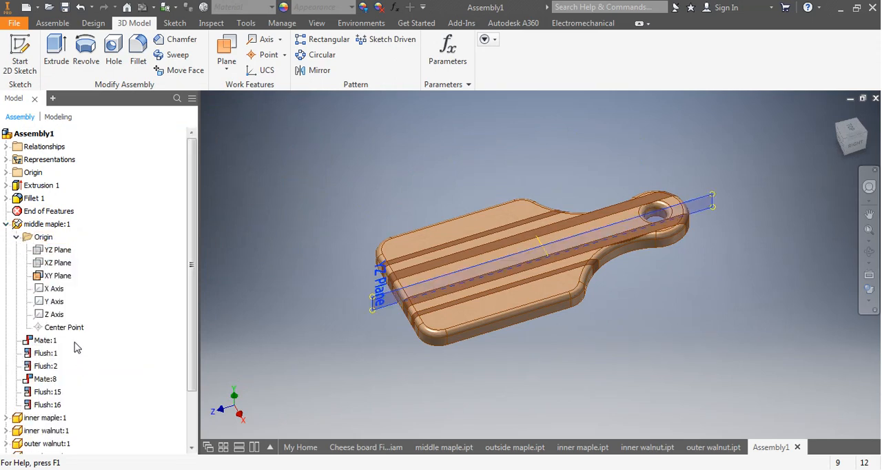
pyautogui.click(48, 276)
pyautogui.rightClick(49, 277)
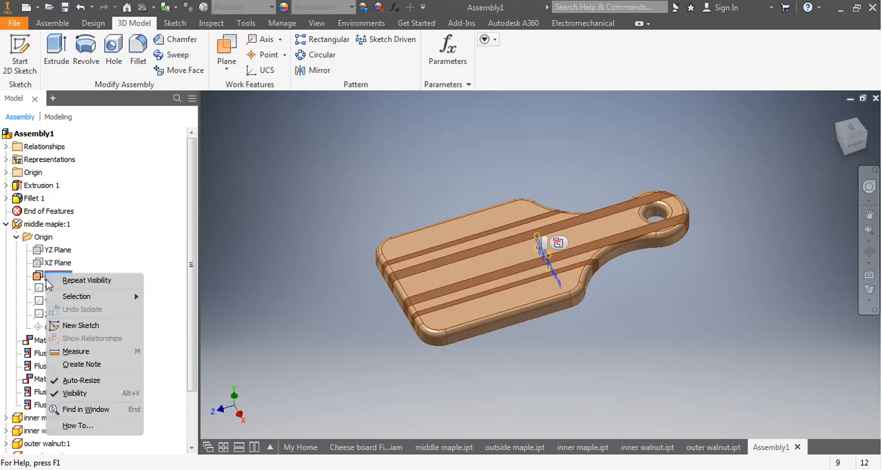
pyautogui.click(76, 391)
# Change the assembly's visual style to Shaded so the board displays without edge lines.
pyautogui.moveTo(364, 322)
pyautogui.keyDown('shift'); pyautogui.mouseDown(button='middle')
pyautogui.moveTo(386, 309)
pyautogui.moveTo(407, 323)
pyautogui.moveTo(359, 310)
pyautogui.mouseUp(button='middle'); pyautogui.keyUp('shift')
pyautogui.moveTo(698, 245)
pyautogui.keyDown('shift'); pyautogui.mouseDown(button='middle')
pyautogui.moveTo(687, 208)
pyautogui.moveTo(640, 221)
pyautogui.moveTo(639, 235)
pyautogui.moveTo(620, 236)
pyautogui.moveTo(613, 224)
pyautogui.mouseUp(button='middle'); pyautogui.keyUp('shift')
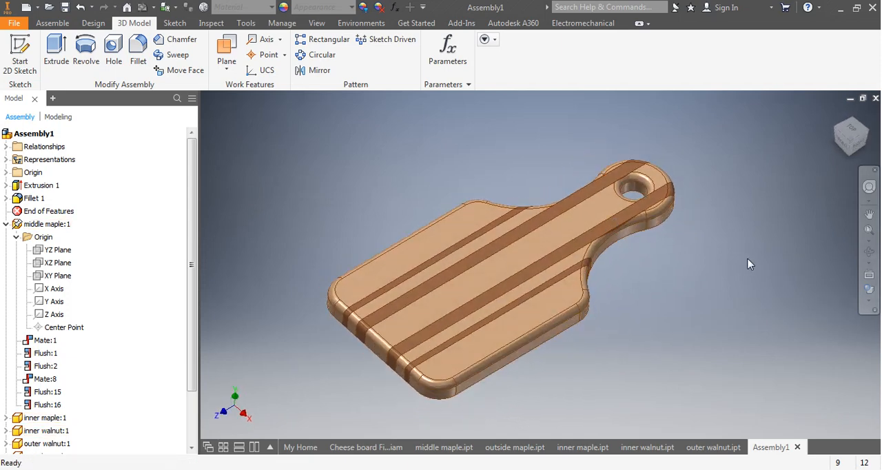
pyautogui.click(868, 302)
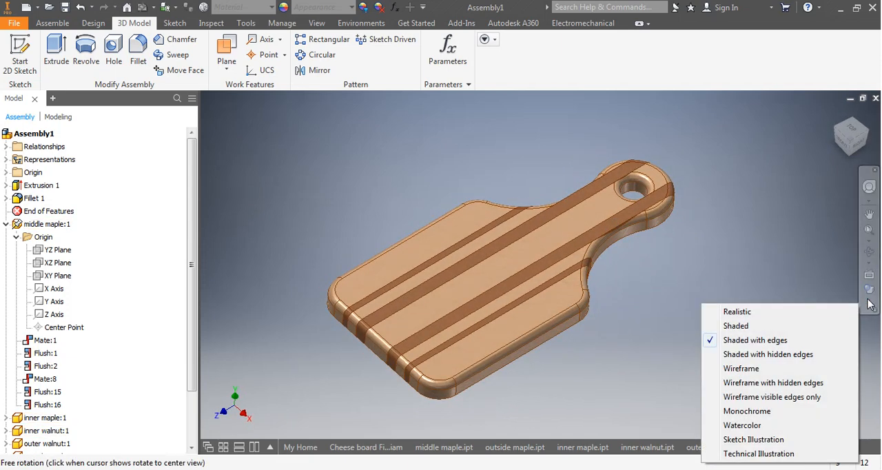
pyautogui.click(735, 326)
pyautogui.moveTo(671, 305)
pyautogui.keyDown('shift'); pyautogui.mouseDown(button='middle')
pyautogui.moveTo(703, 299)
pyautogui.moveTo(666, 295)
pyautogui.moveTo(657, 307)
pyautogui.mouseUp(button='middle'); pyautogui.keyUp('shift')
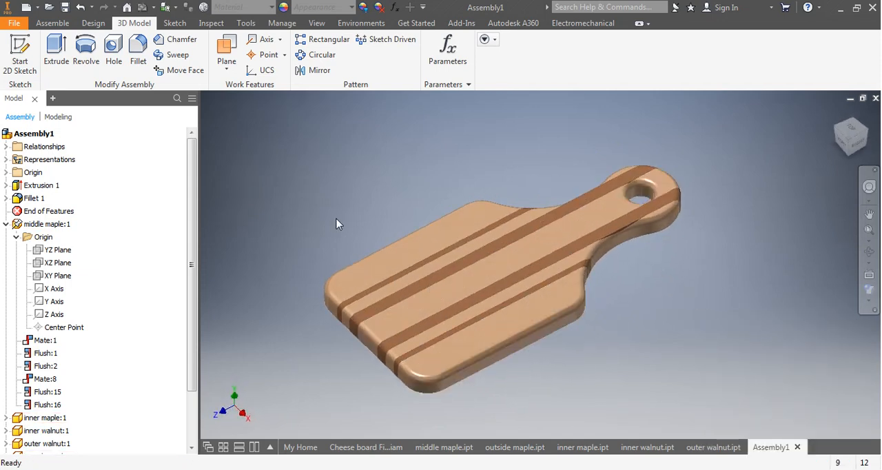